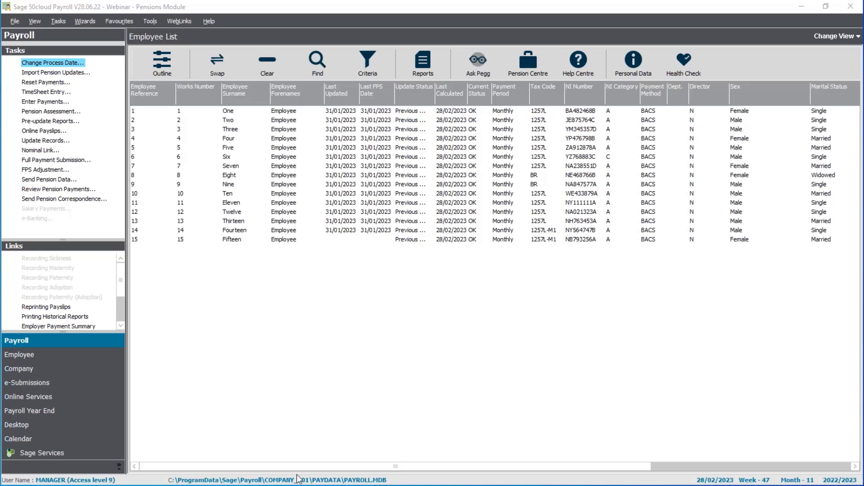
# Step: Set the company's Pensions Module settings to group employees by Department, check the new-starter postponement options, and save
pyautogui.click(63, 376)
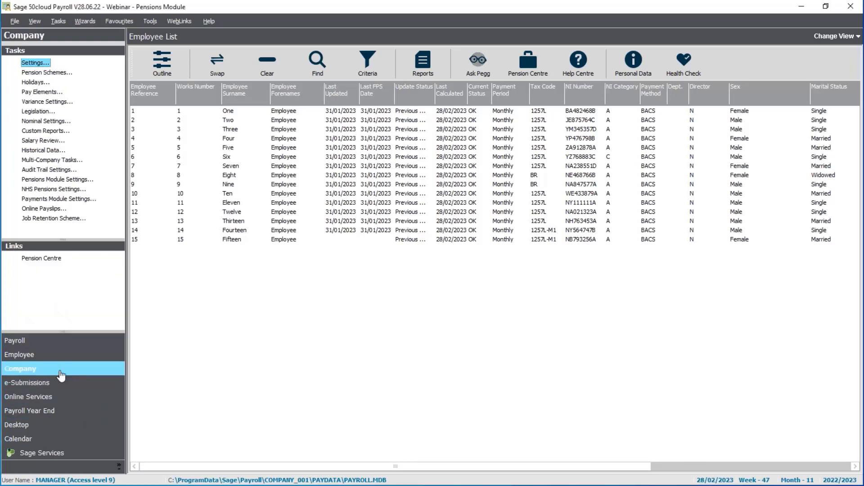
pyautogui.click(57, 180)
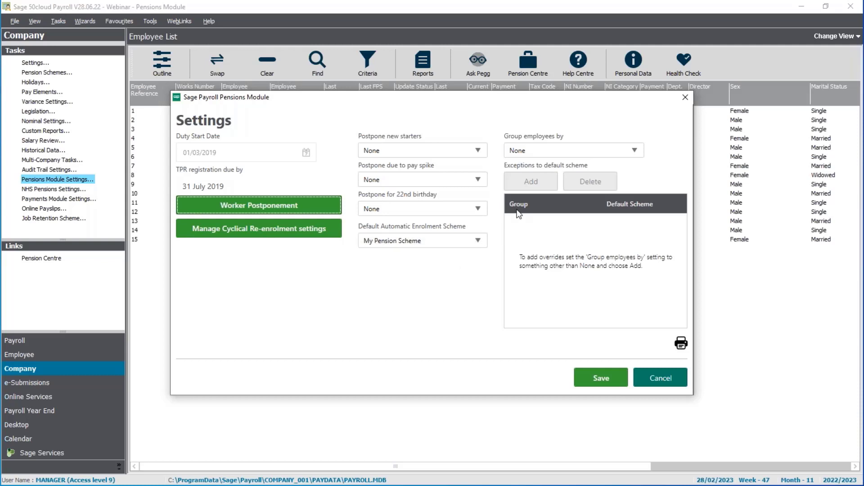
pyautogui.click(594, 151)
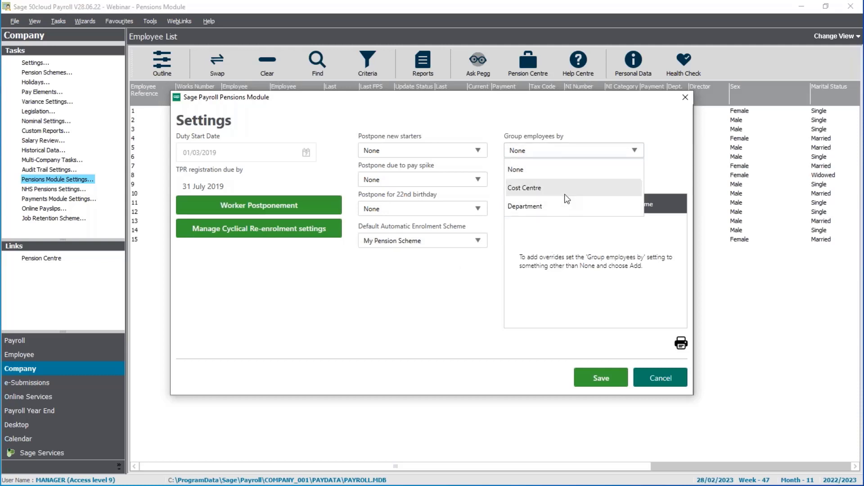
pyautogui.click(561, 209)
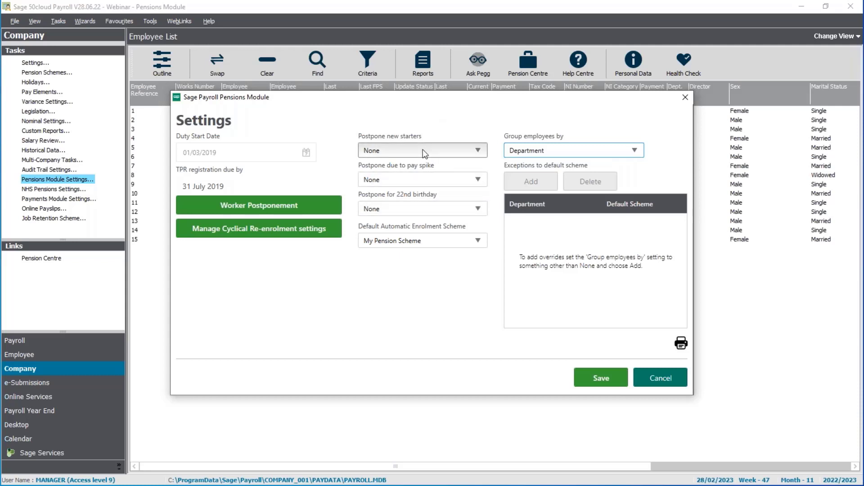
pyautogui.click(423, 153)
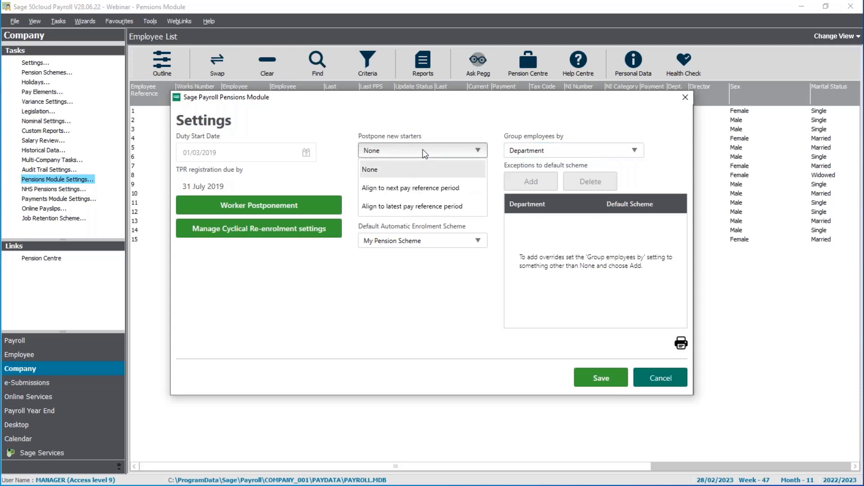
pyautogui.click(423, 154)
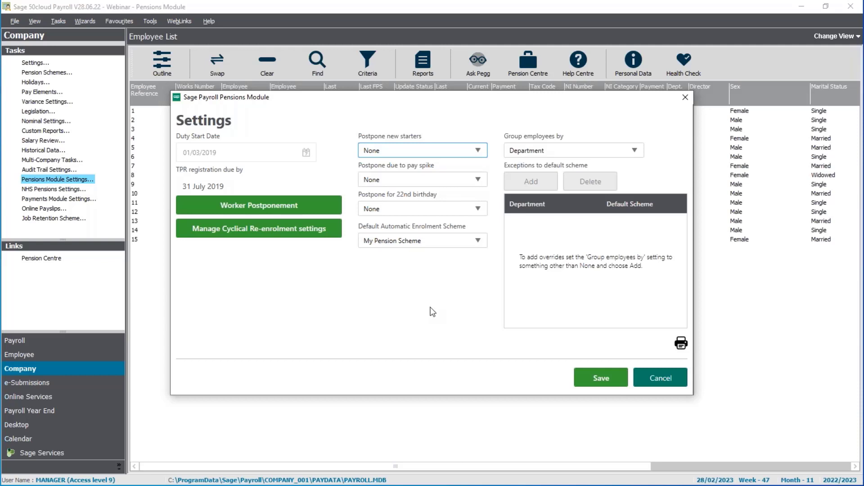
pyautogui.click(608, 379)
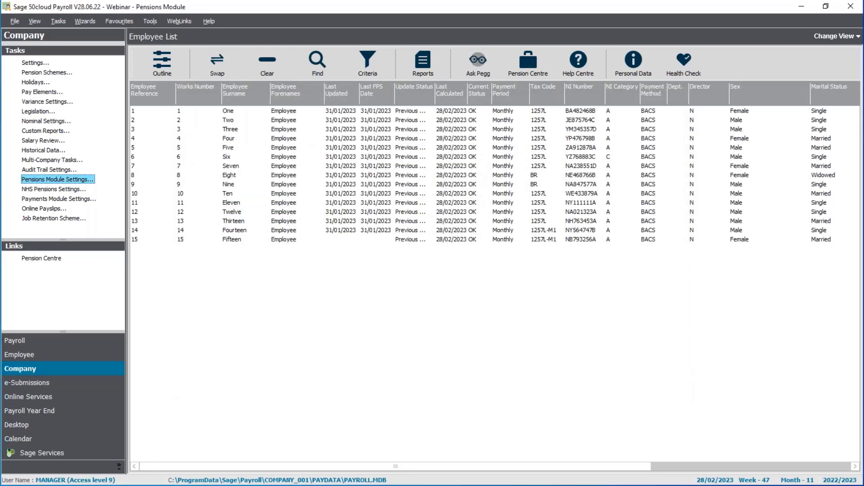
# Step: Switch the Payroll area from the employee list to the Payroll Process view and look through the whole process map
pyautogui.click(58, 345)
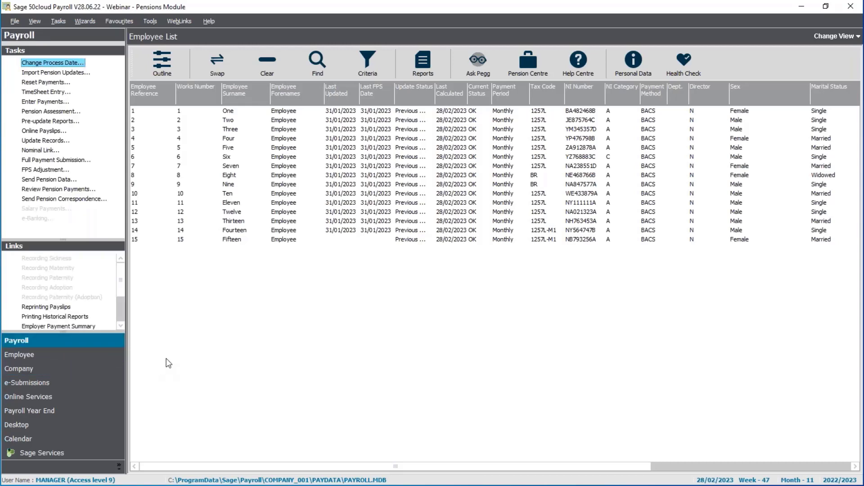
pyautogui.click(834, 36)
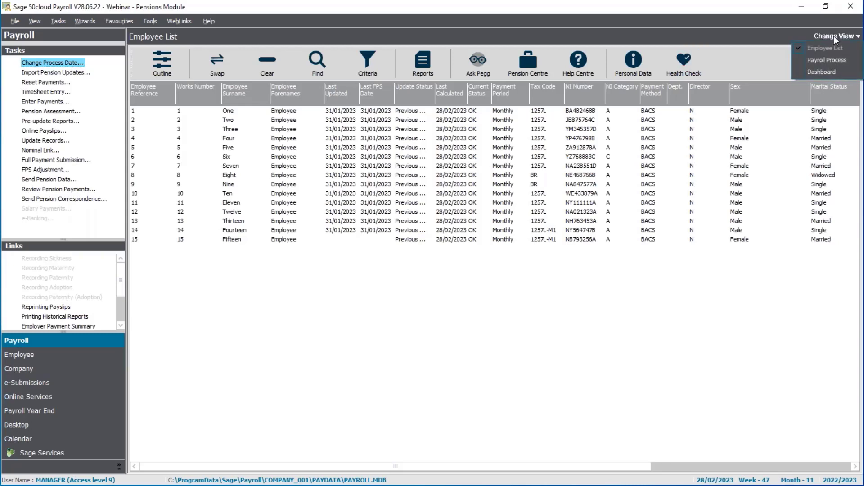
pyautogui.click(831, 61)
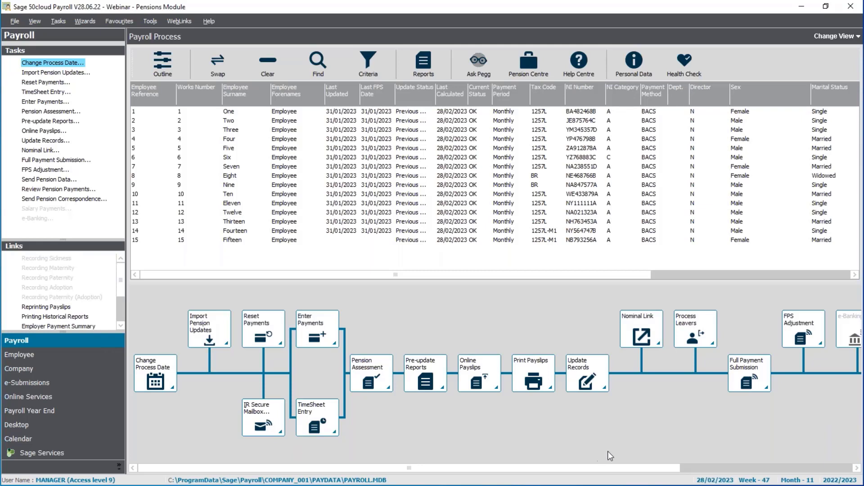
pyautogui.click(777, 467)
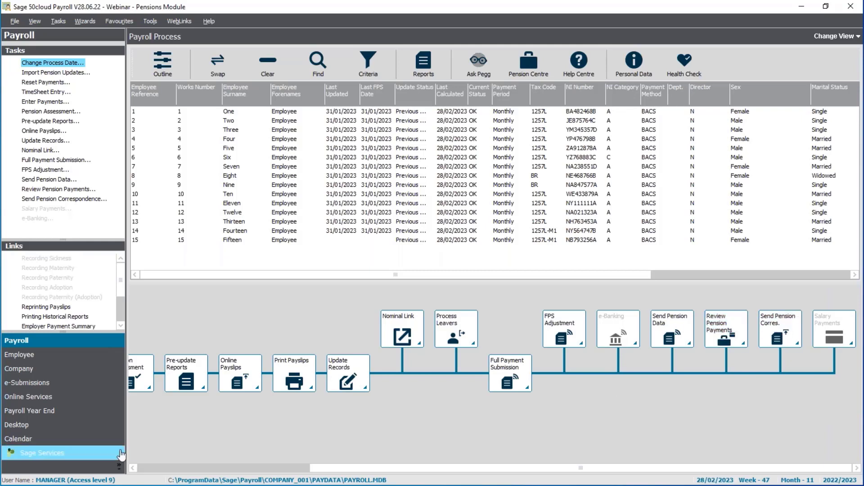
pyautogui.click(151, 468)
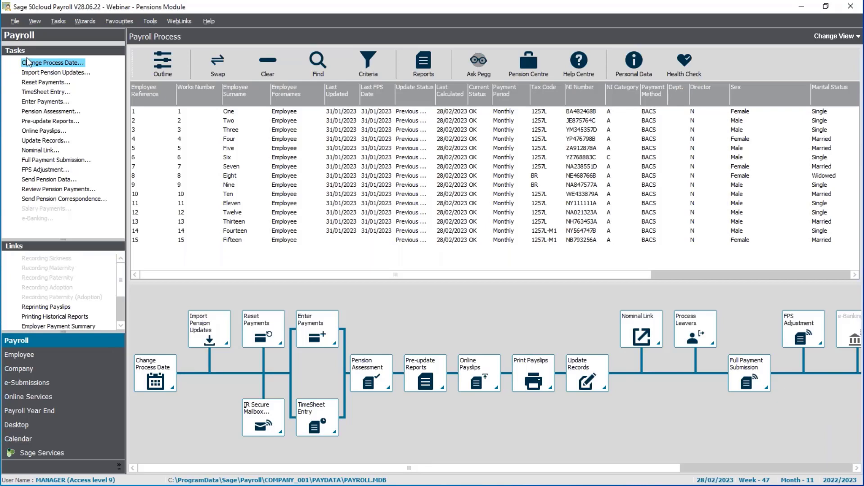
# Step: Start a pension assessment for all employees, taking a backup of the payroll data with the preset files and path first
pyautogui.click(210, 61)
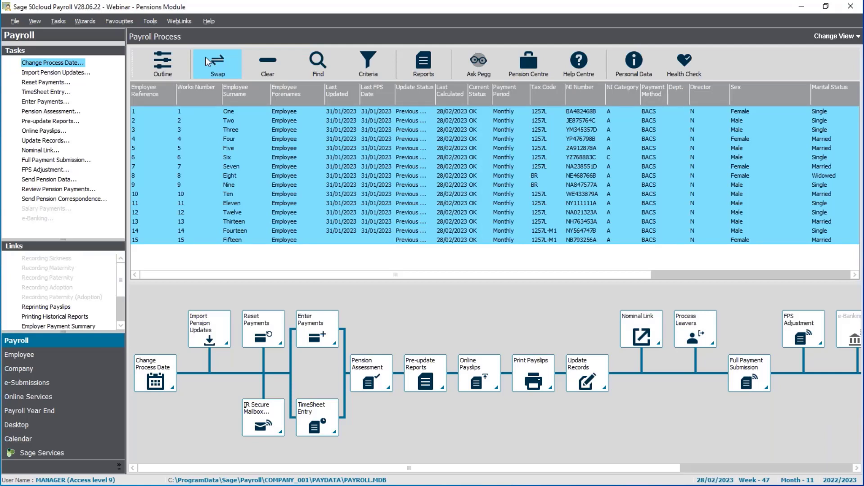
pyautogui.click(50, 113)
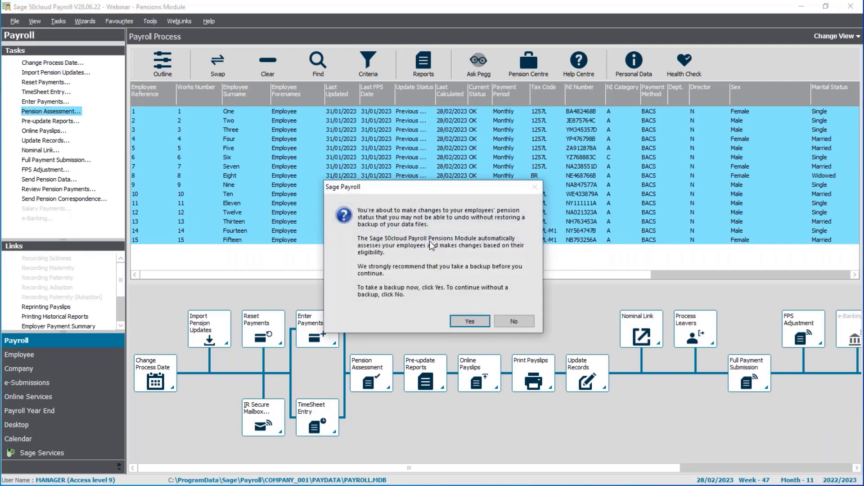
pyautogui.click(464, 322)
pyautogui.click(468, 327)
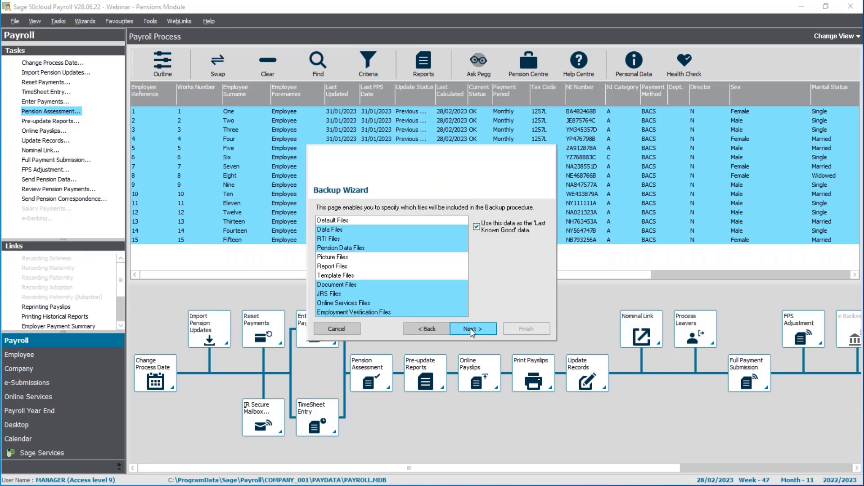
pyautogui.click(471, 329)
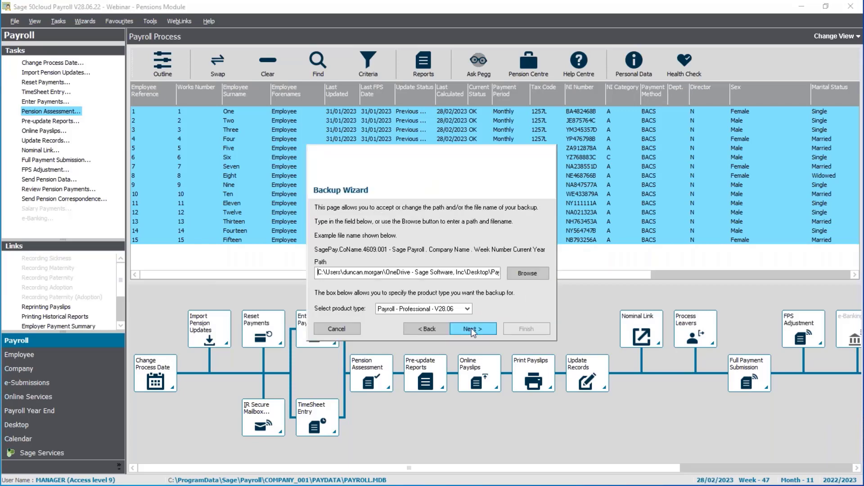
pyautogui.click(471, 328)
pyautogui.click(527, 329)
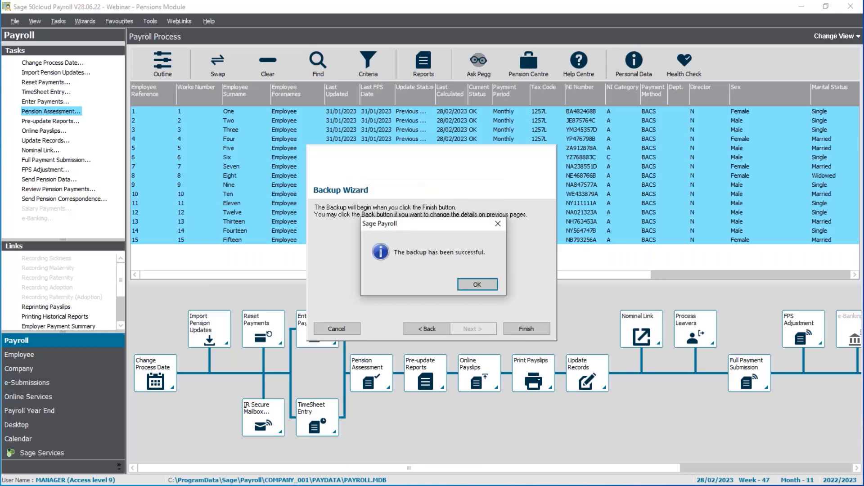
pyautogui.click(478, 284)
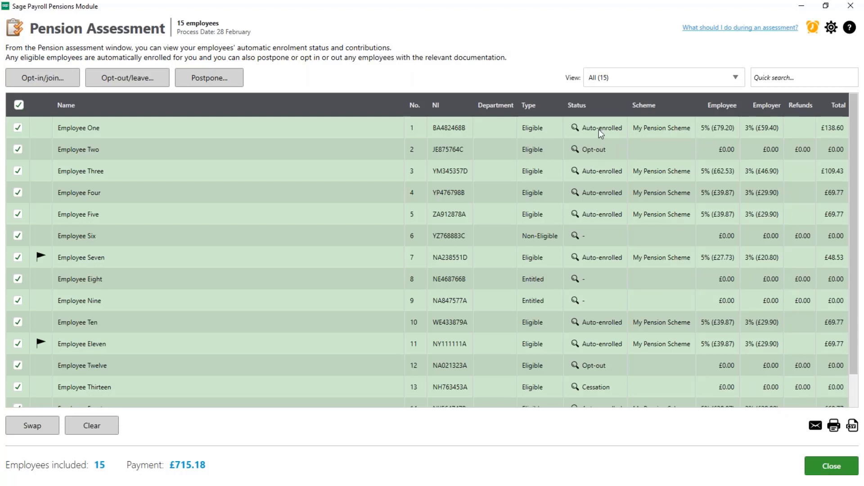
# Step: Examine employees' pension statuses and flags, filtering the assessment to those changed this period, then show all employees again
pyautogui.moveTo(575, 132)
pyautogui.moveTo(577, 238)
pyautogui.moveTo(576, 281)
pyautogui.moveTo(40, 259)
pyautogui.click(644, 86)
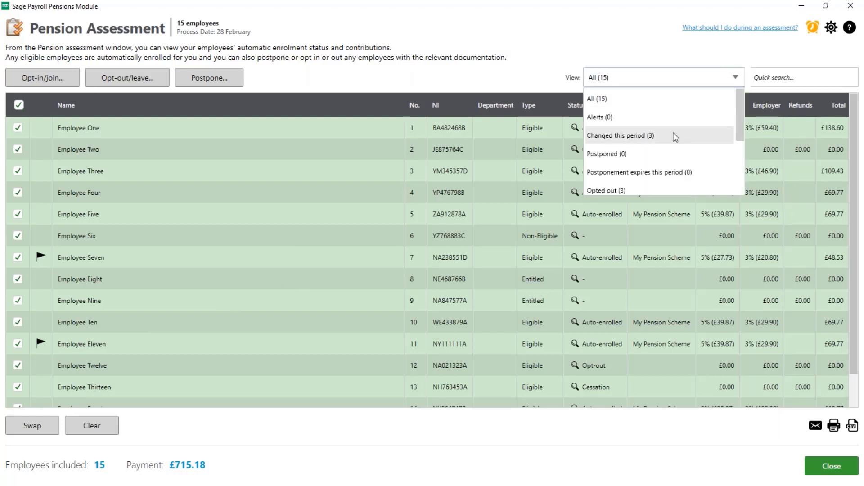
pyautogui.click(654, 138)
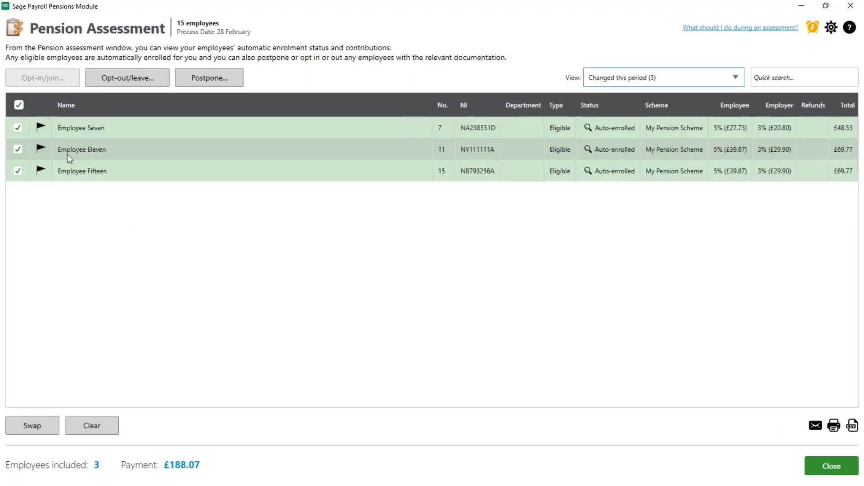
pyautogui.moveTo(41, 150)
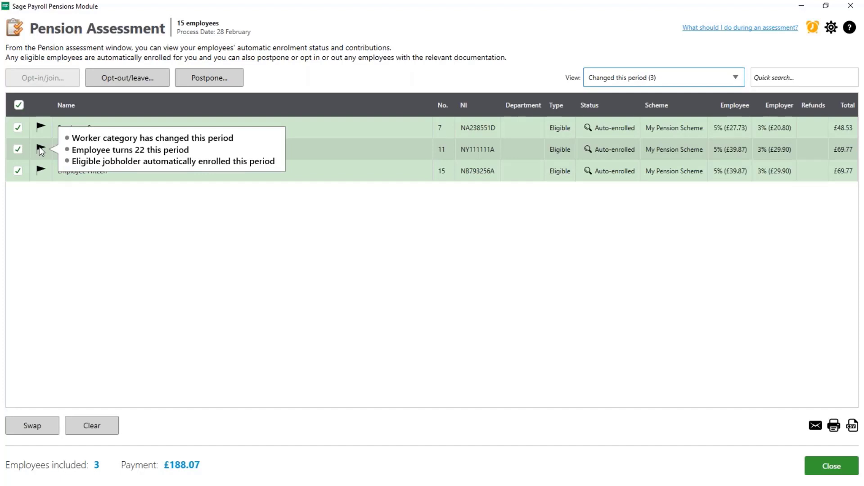
pyautogui.moveTo(42, 171)
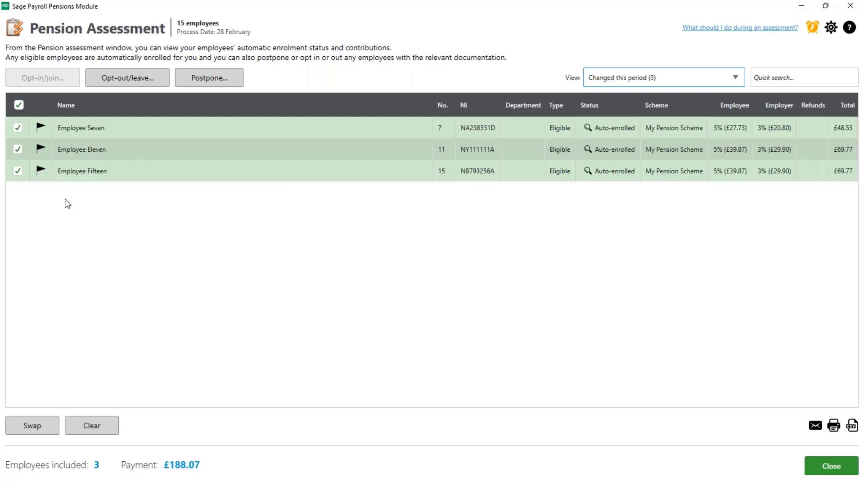
pyautogui.click(650, 80)
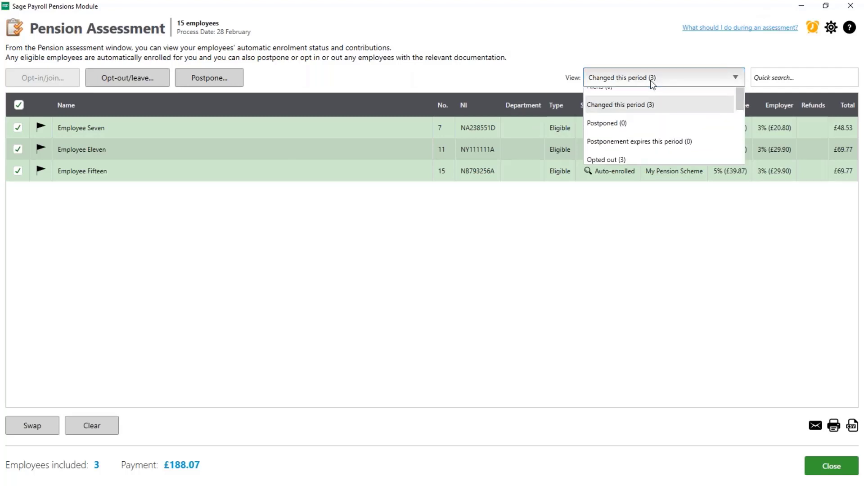
pyautogui.click(645, 99)
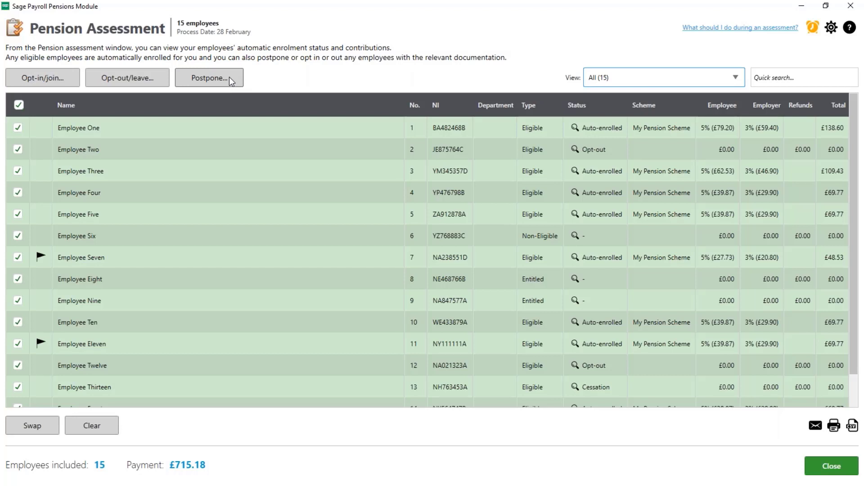
# Step: Opt only Employee Six into My Pension Scheme with a request received date of 06/02/2023, without attaching a file
pyautogui.click(19, 105)
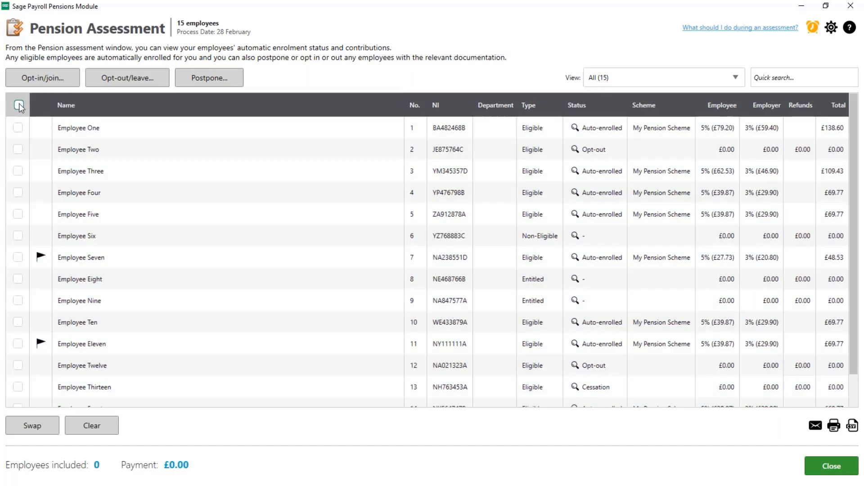
pyautogui.click(18, 236)
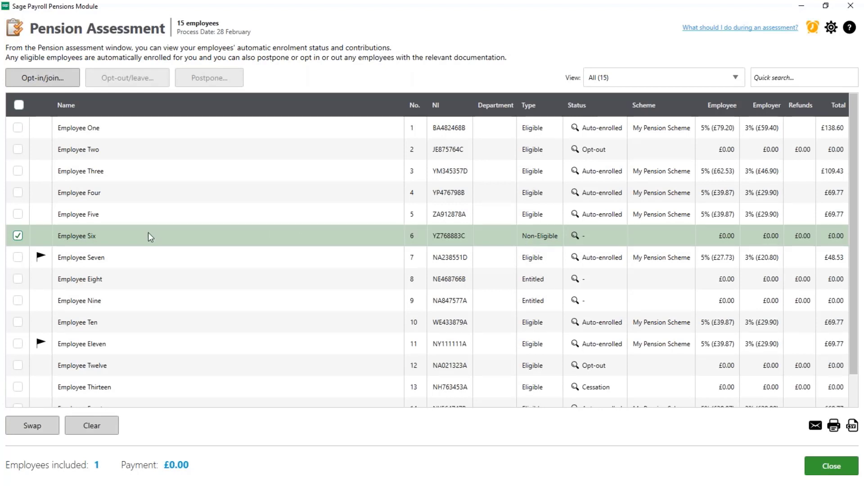
pyautogui.click(43, 78)
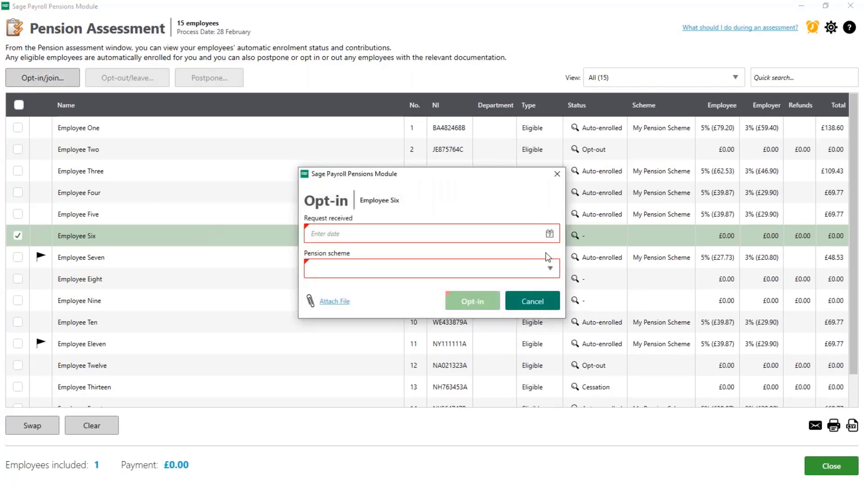
pyautogui.click(550, 235)
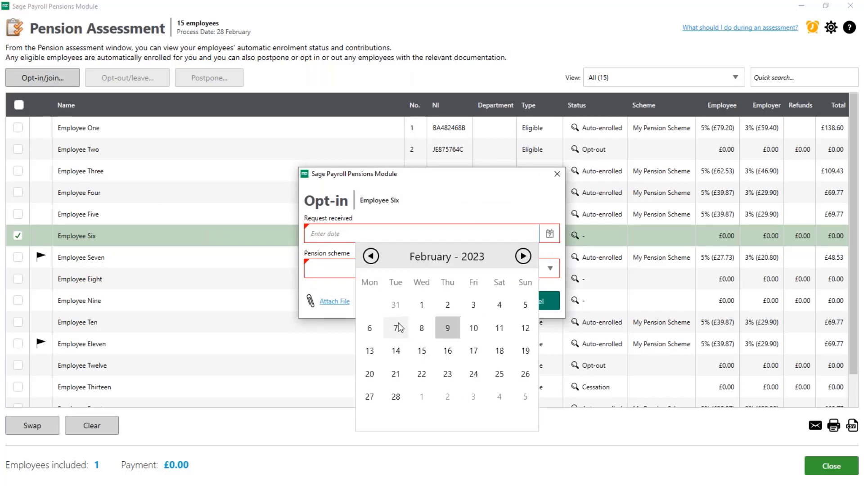
pyautogui.click(373, 329)
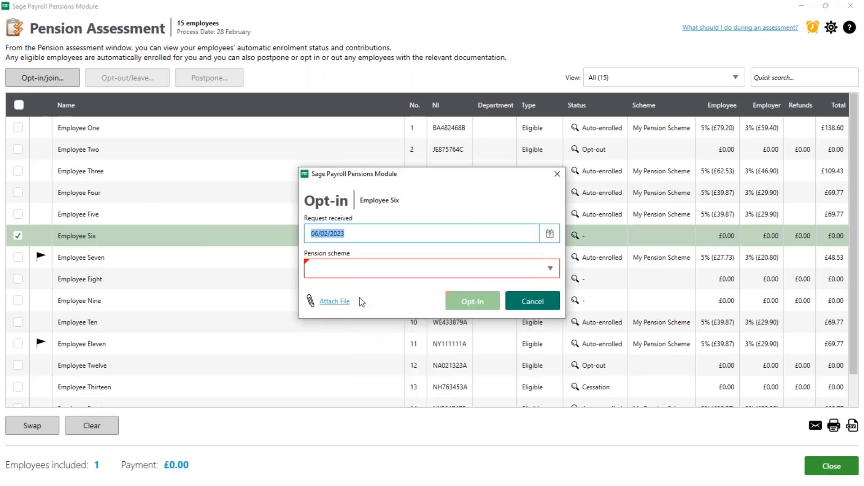
pyautogui.click(361, 270)
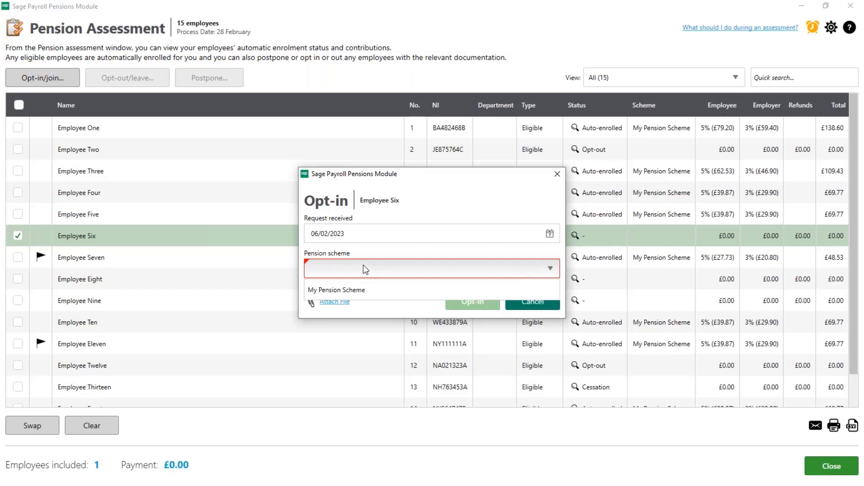
pyautogui.click(371, 290)
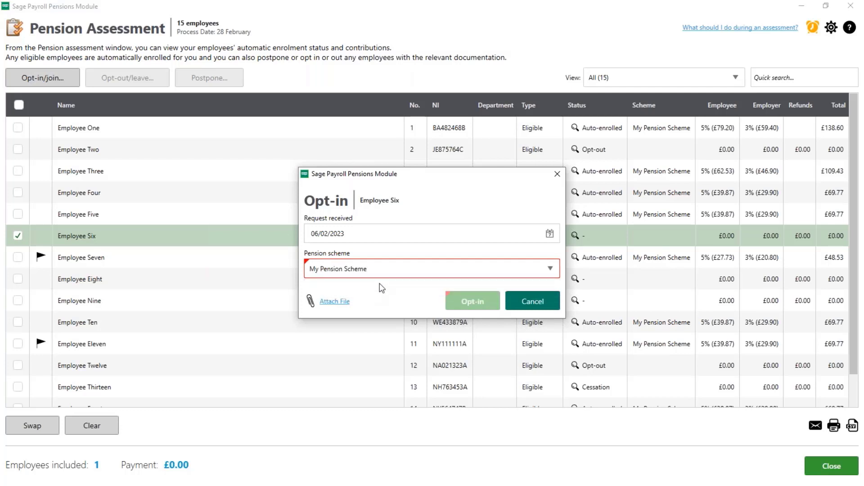
pyautogui.click(333, 302)
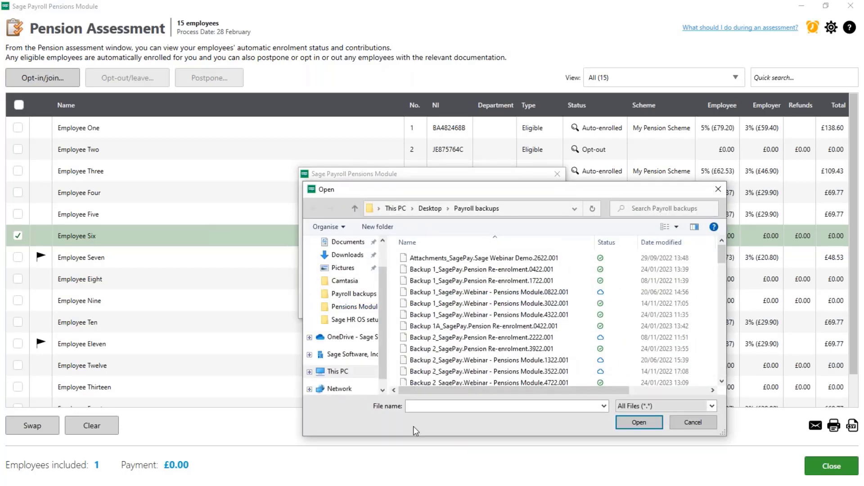
pyautogui.click(709, 428)
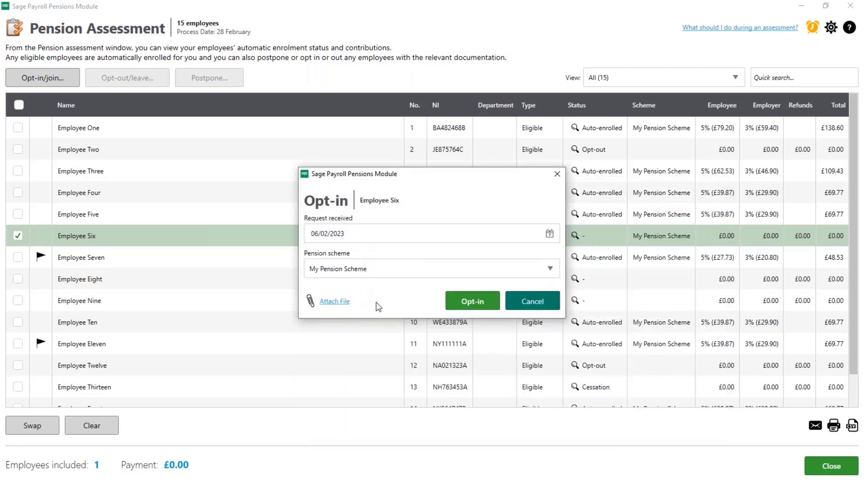
pyautogui.click(469, 304)
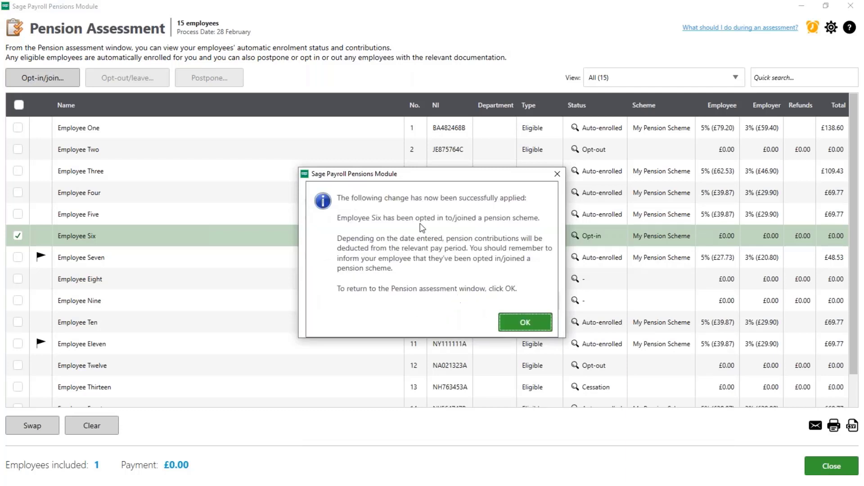
pyautogui.click(523, 318)
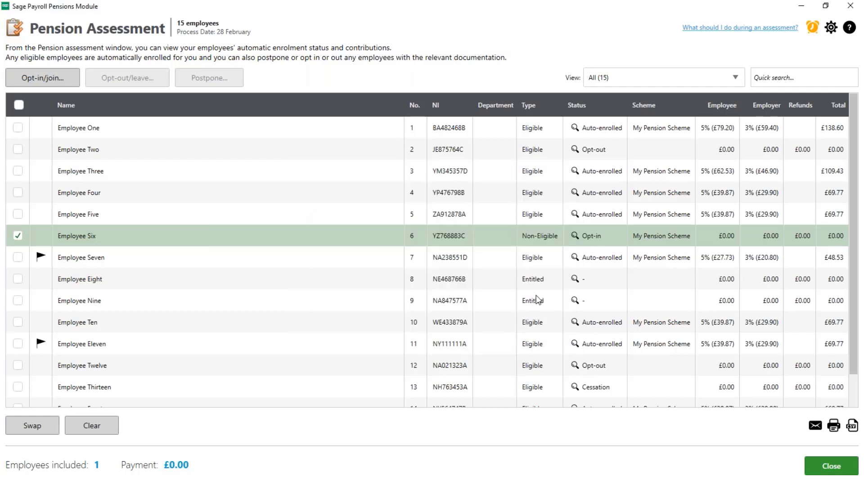
# Step: Review the pension status details around Employee Six and deselect that employee in the assessment list
pyautogui.moveTo(578, 241)
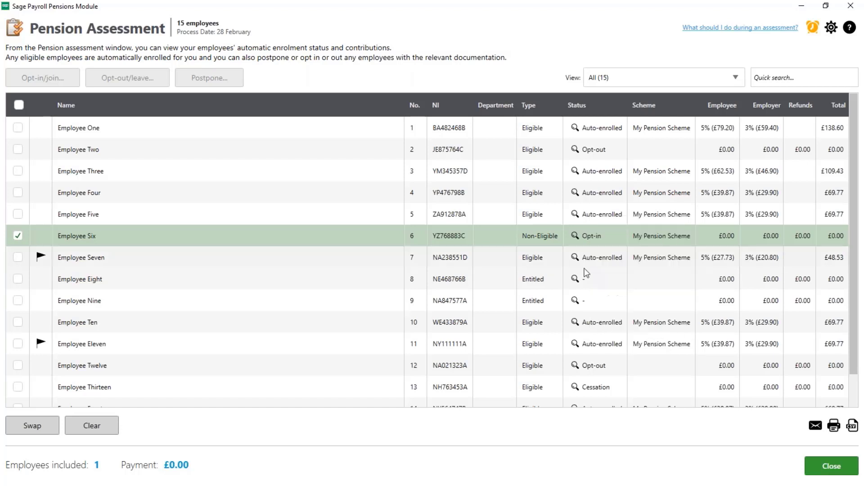
pyautogui.moveTo(581, 261)
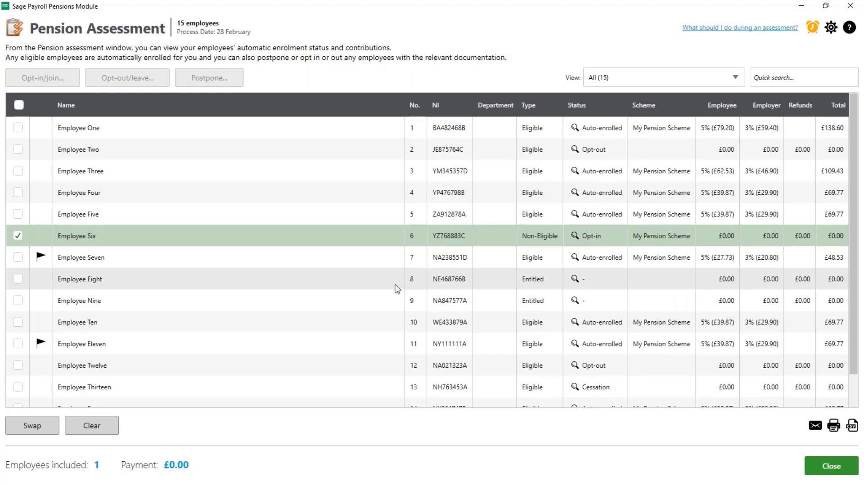
pyautogui.click(18, 234)
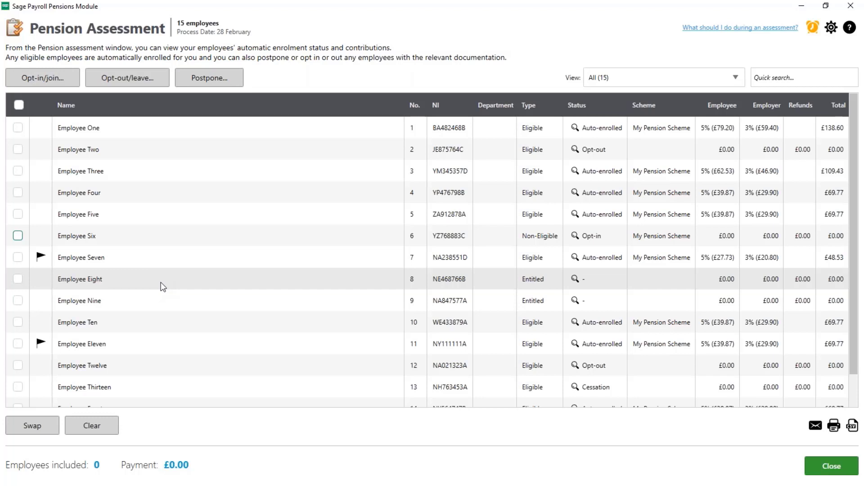
# Step: Opt only Employee Fourteen out of the pension scheme with a request received date of 09/02/2023, refunding the first month's contributions, and check the updated status
pyautogui.scroll(-1, 164, 279)
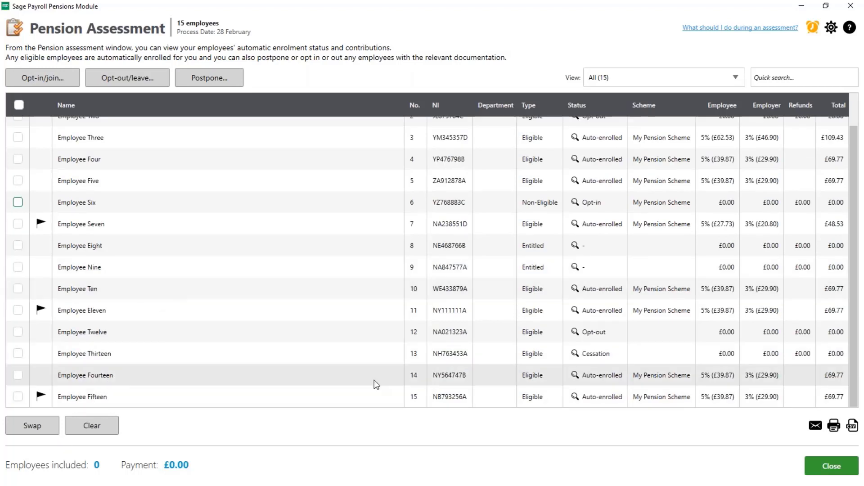
pyautogui.moveTo(577, 378)
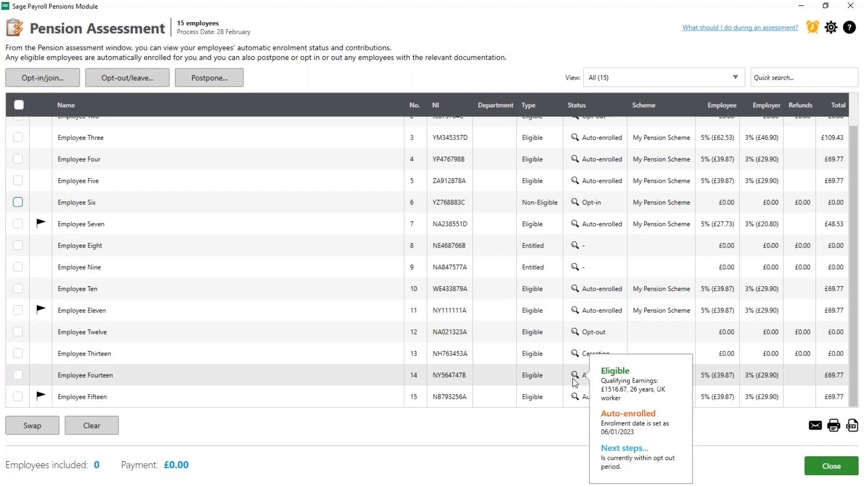
pyautogui.click(18, 376)
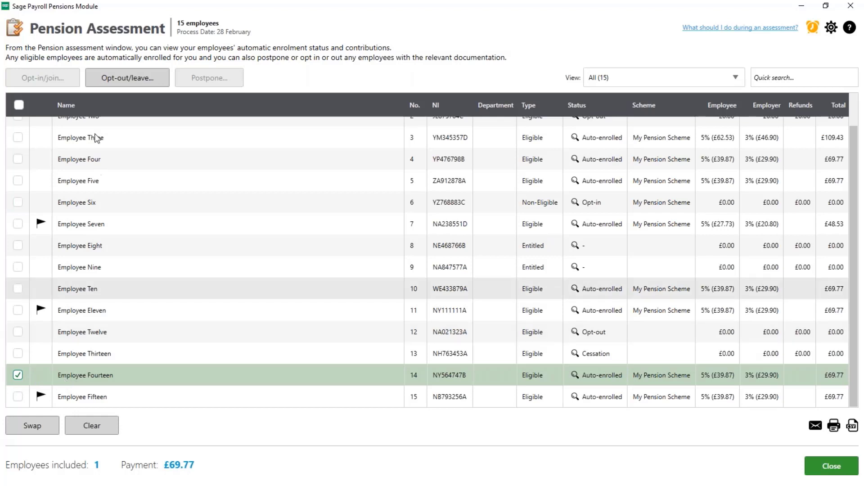
pyautogui.click(116, 76)
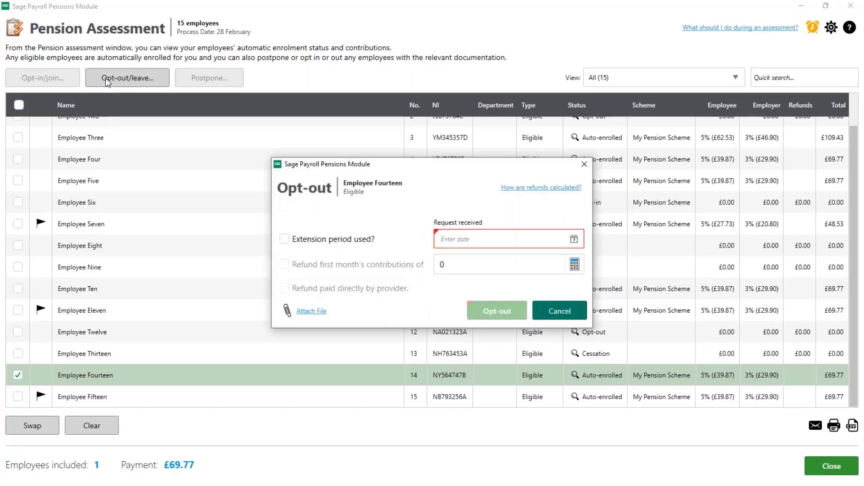
pyautogui.click(574, 240)
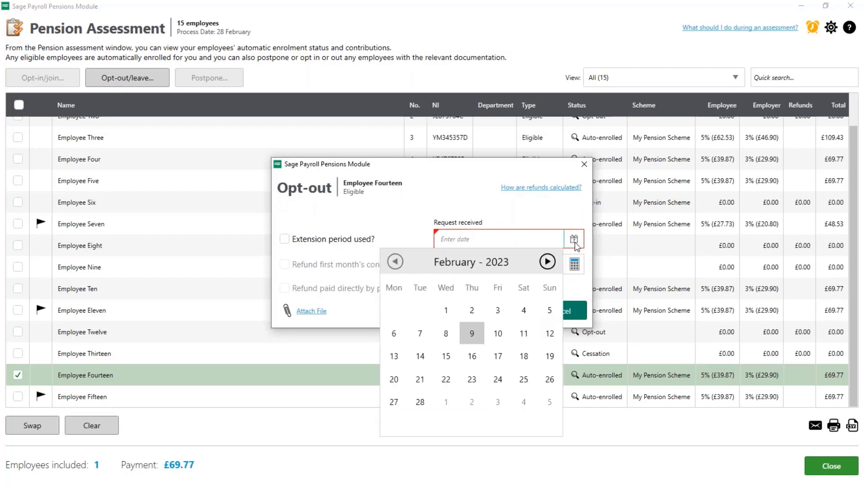
pyautogui.click(469, 332)
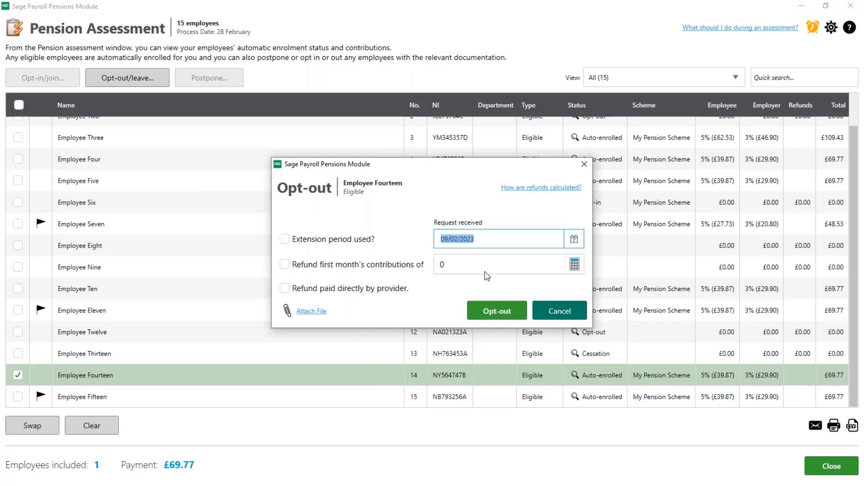
pyautogui.click(285, 264)
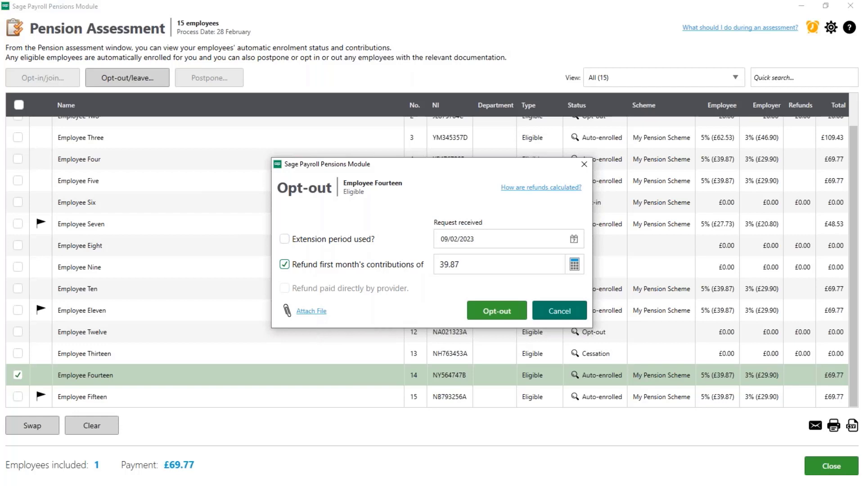
pyautogui.click(510, 316)
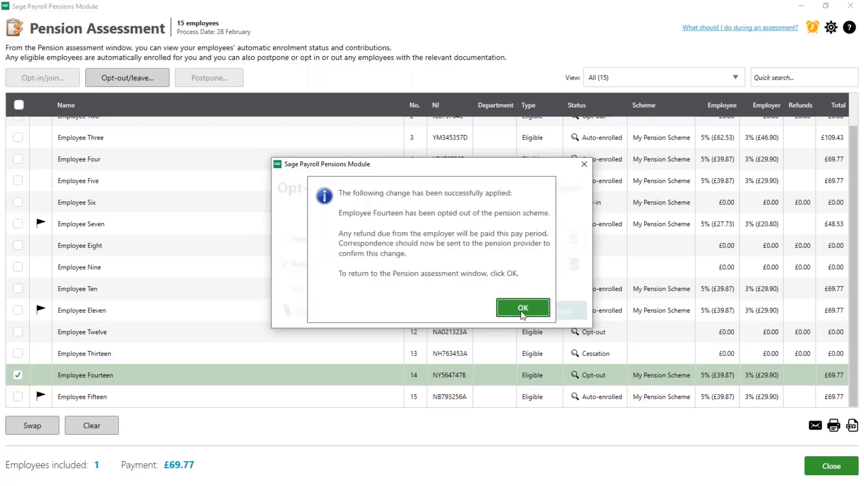
pyautogui.click(523, 311)
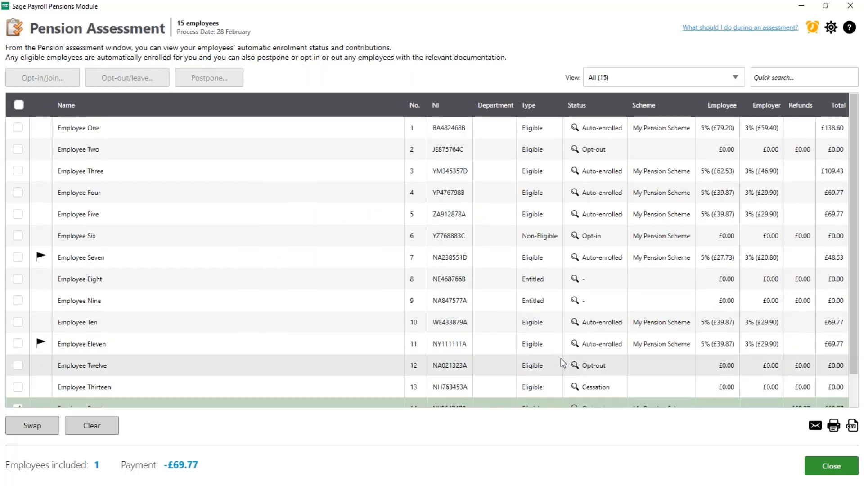
pyautogui.scroll(-2, 561, 359)
pyautogui.moveTo(576, 379)
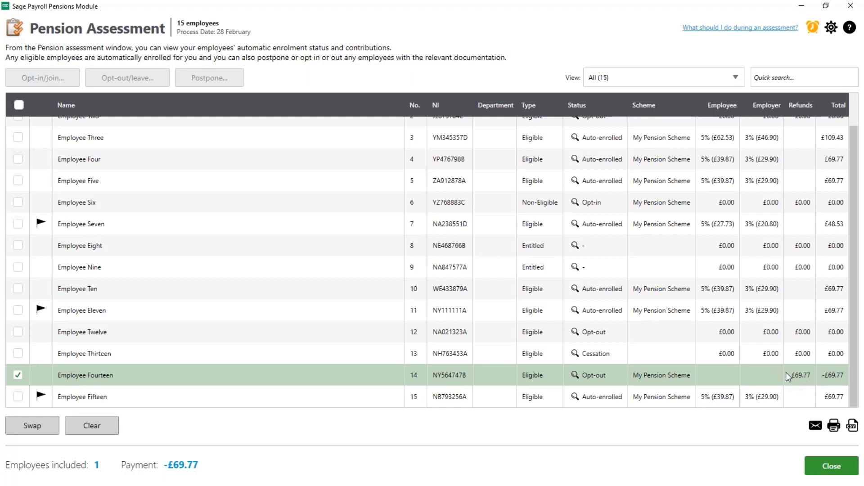
# Step: Deselect Employee Fourteen, postpone only new starter Employee Fifteen's automatic enrolment to 06/05/2023, and check that employee's updated status
pyautogui.click(18, 375)
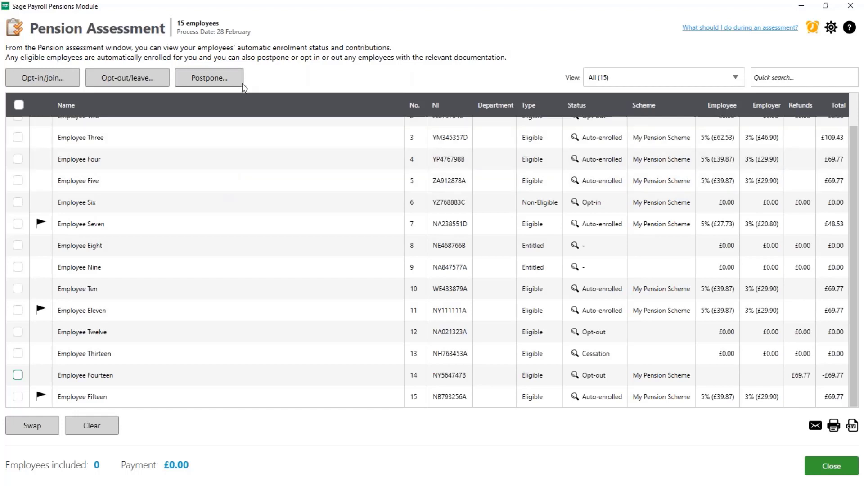
pyautogui.click(197, 82)
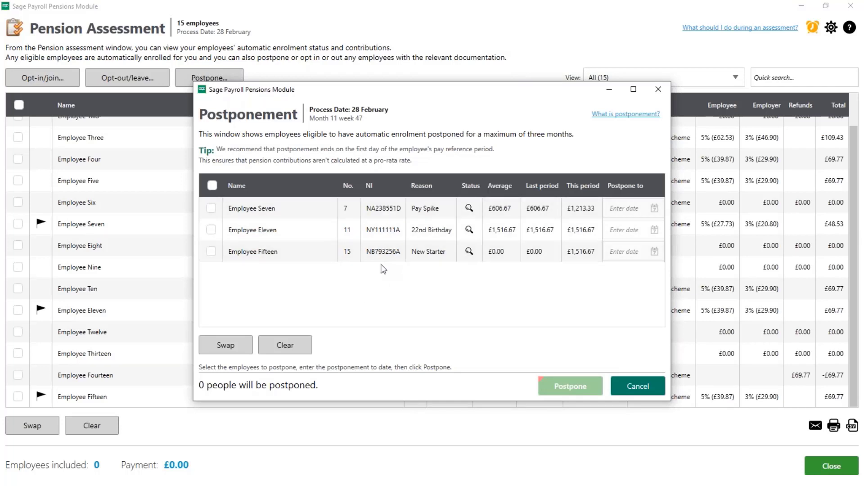
pyautogui.click(211, 252)
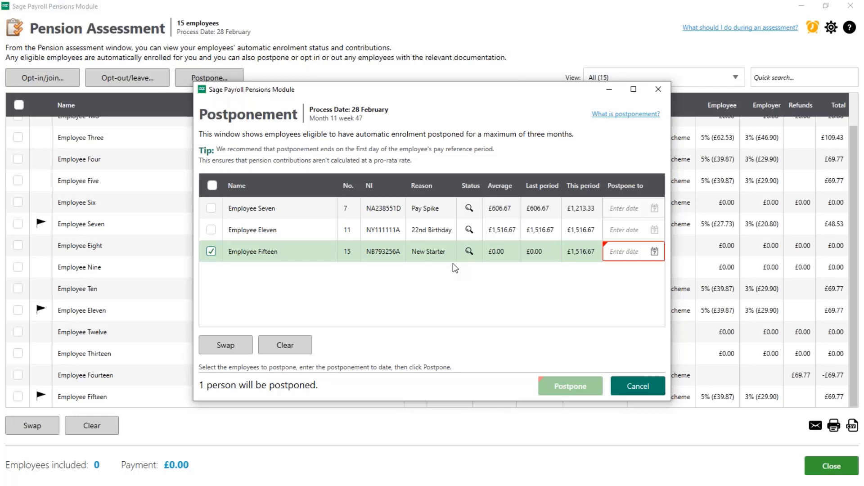
pyautogui.click(655, 252)
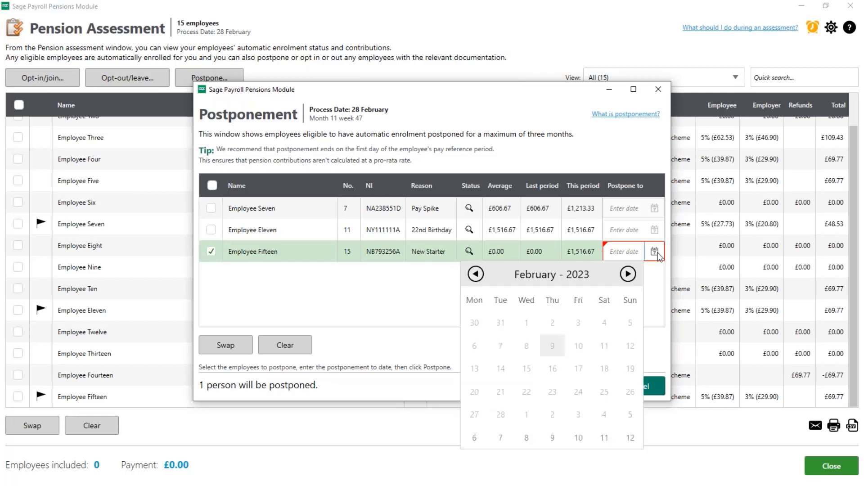
pyautogui.click(629, 274)
pyautogui.click(628, 275)
pyautogui.click(628, 275)
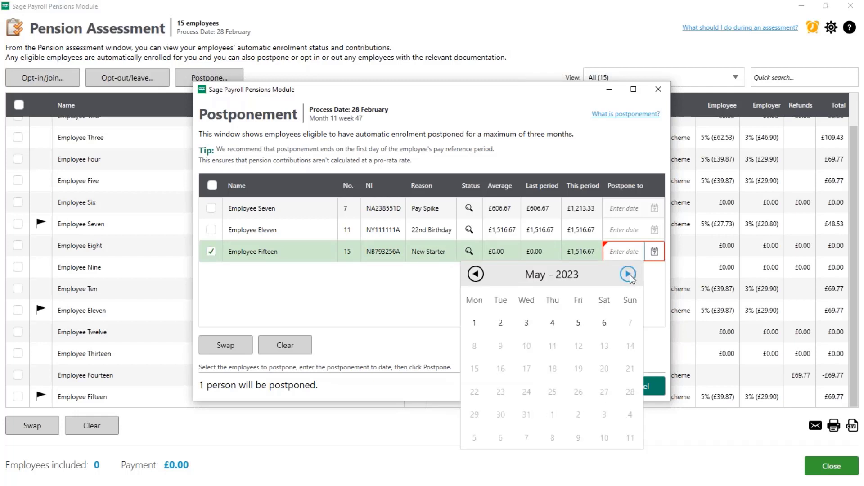
pyautogui.click(604, 323)
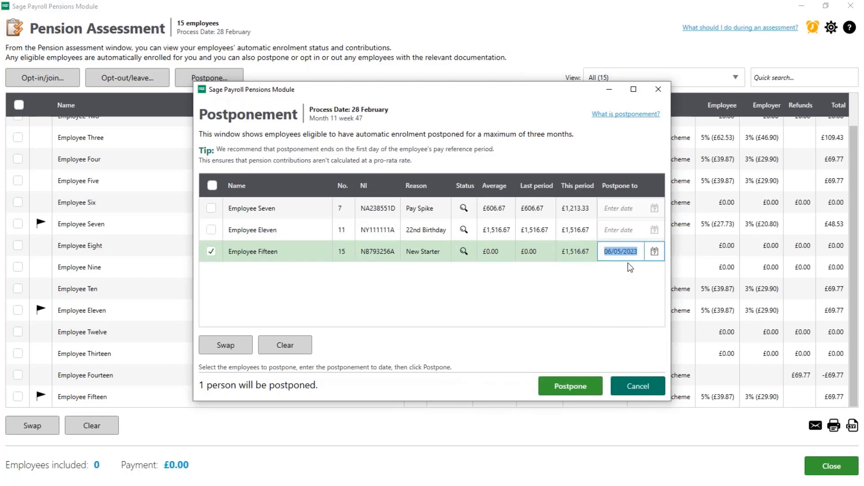
pyautogui.click(566, 385)
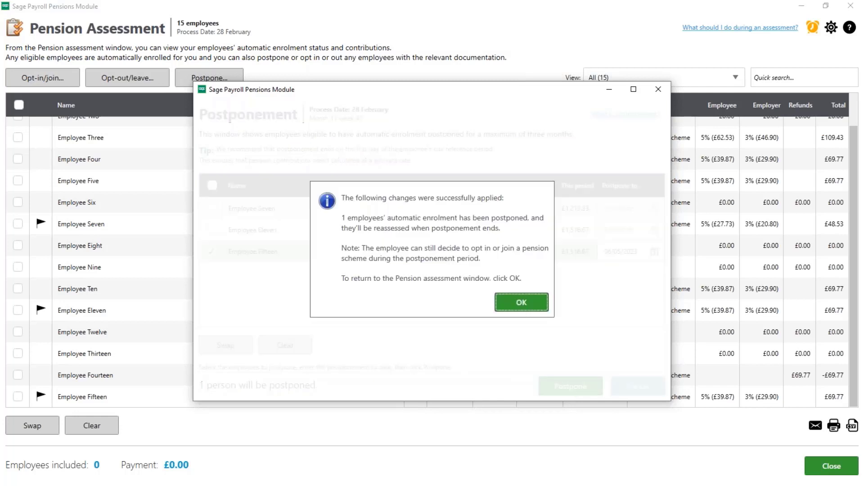
pyautogui.click(525, 306)
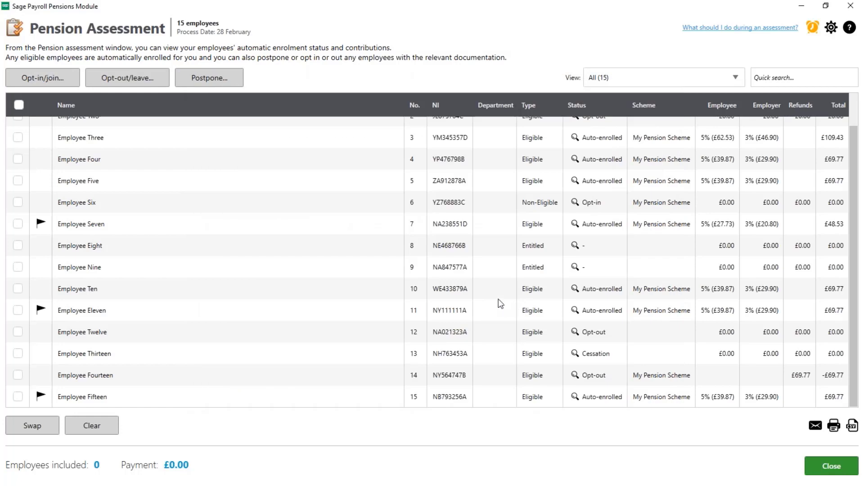
pyautogui.scroll(-2, 493, 301)
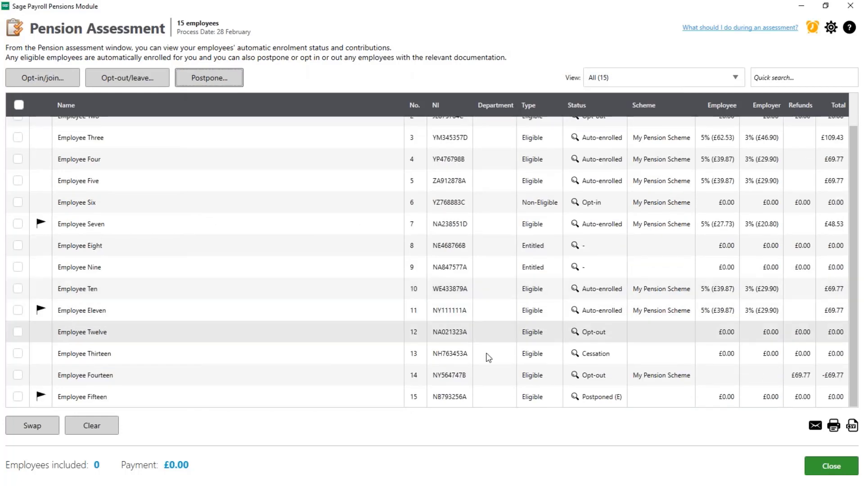
pyautogui.moveTo(574, 402)
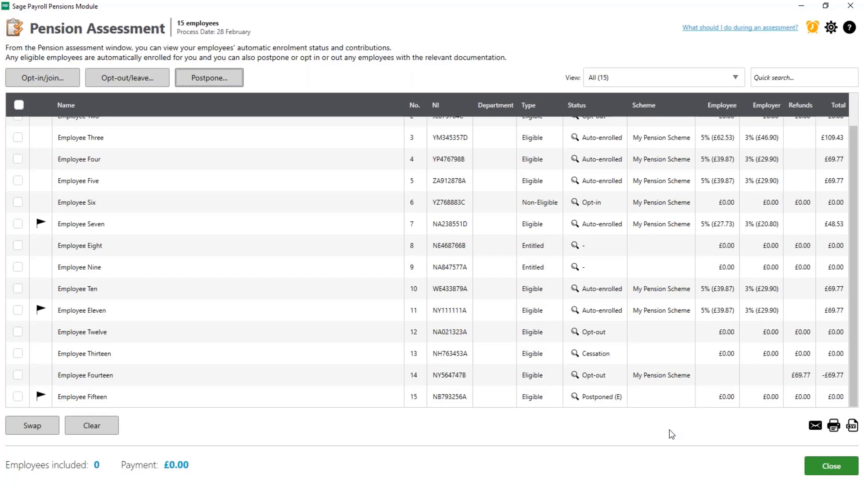
# Step: Include all employees in the pension assessment and close it
pyautogui.click(20, 107)
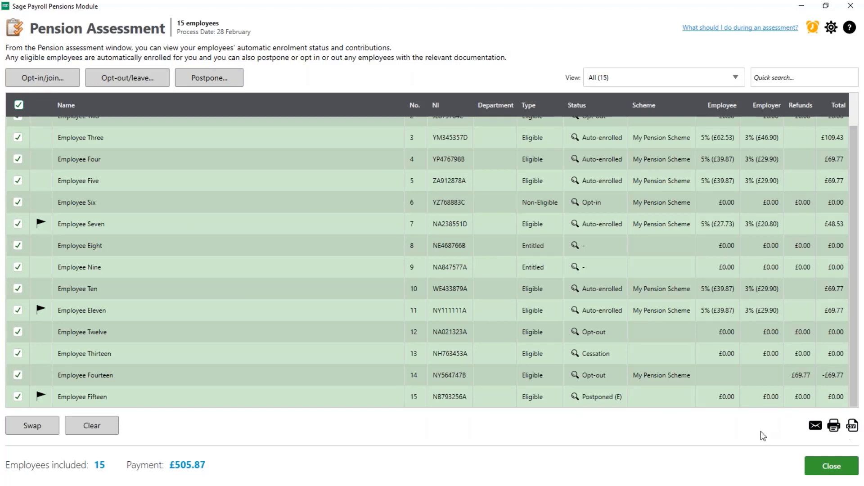
pyautogui.click(830, 468)
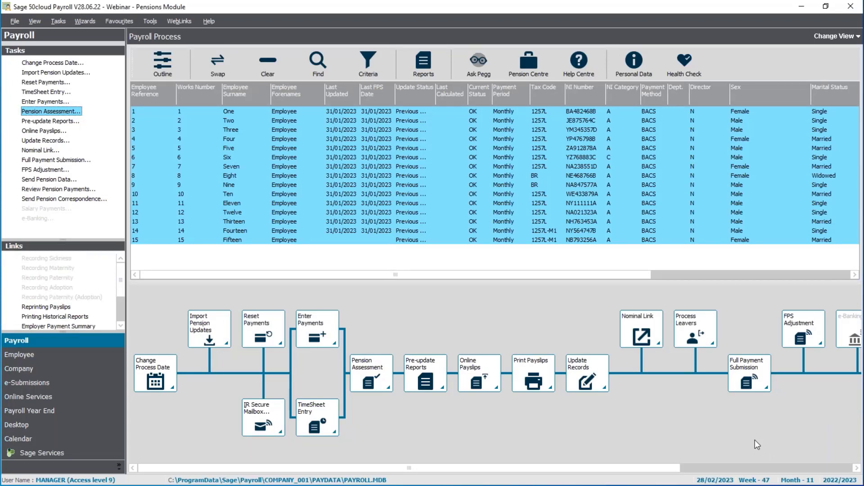
# Step: Examine the current pension status in Employee Fifteen's record and close the record
pyautogui.click(268, 71)
pyautogui.click(243, 241)
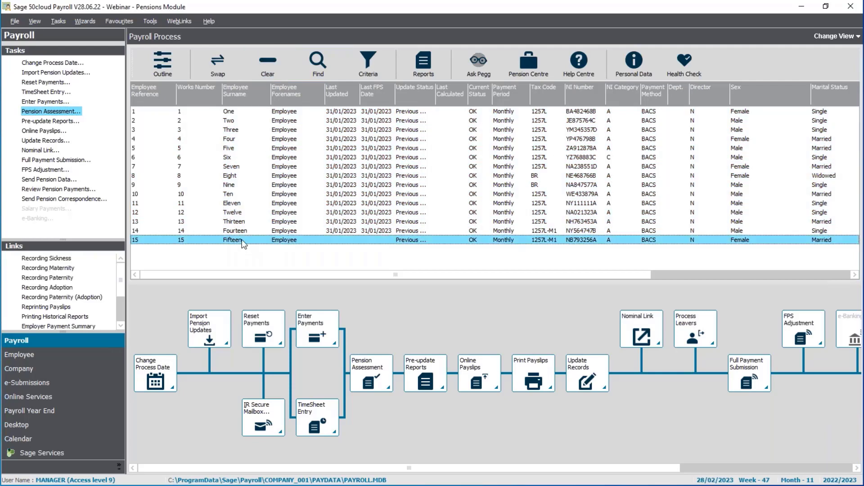
pyautogui.rightClick(242, 240)
pyautogui.click(269, 269)
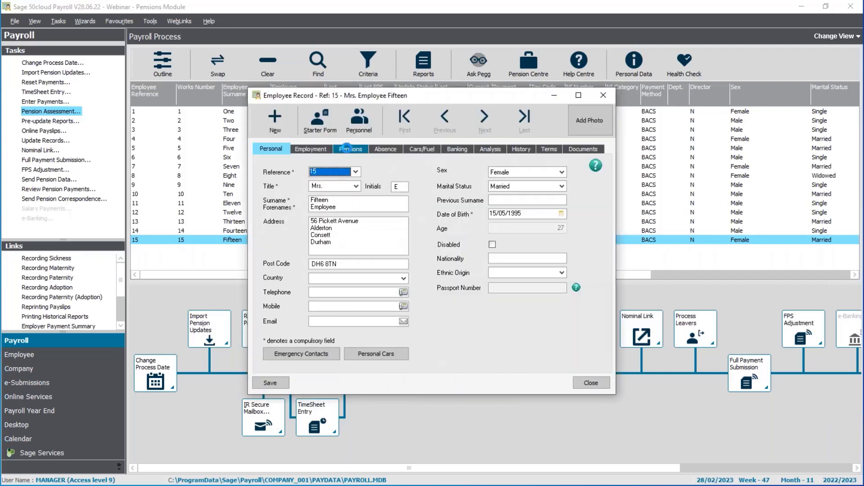
pyautogui.click(343, 146)
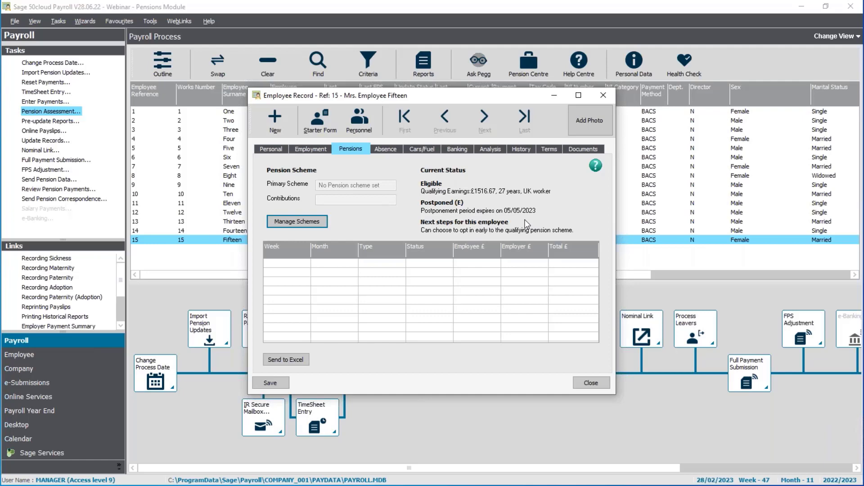
pyautogui.click(590, 383)
# Step: Examine Employee Fourteen's pension status and the joining and leaving dates of My Pension Scheme, leaving the record unchanged
pyautogui.click(276, 231)
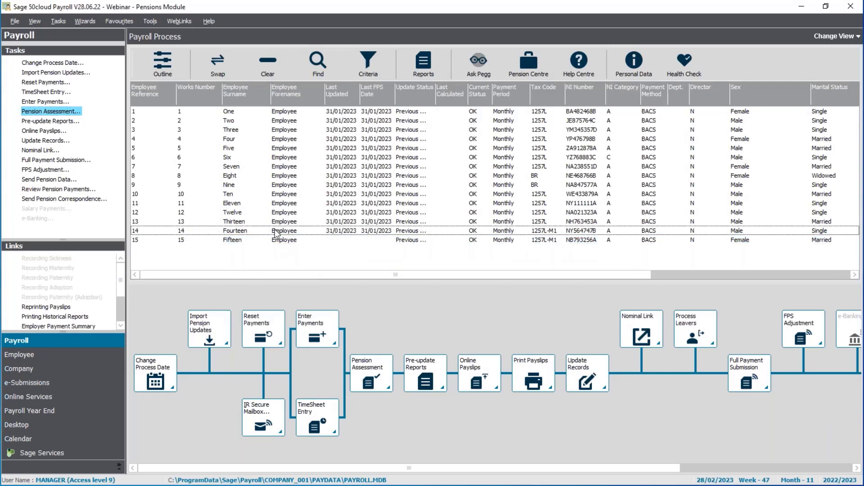
pyautogui.doubleClick(276, 231)
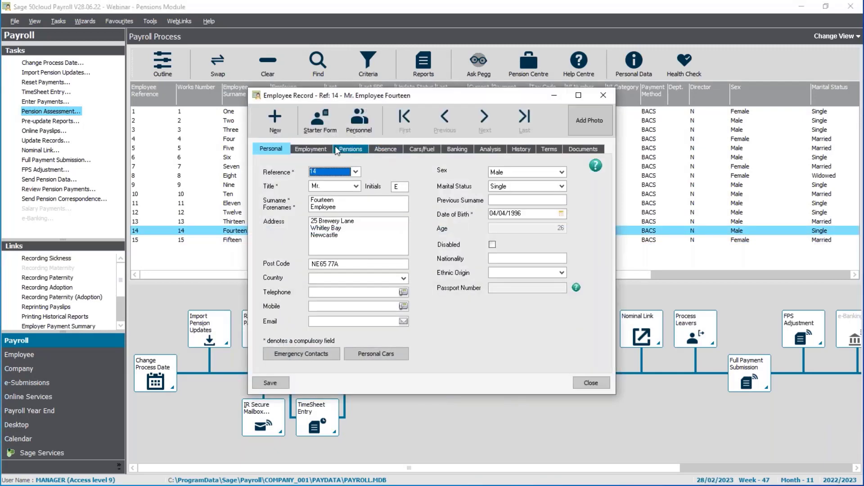
pyautogui.click(350, 148)
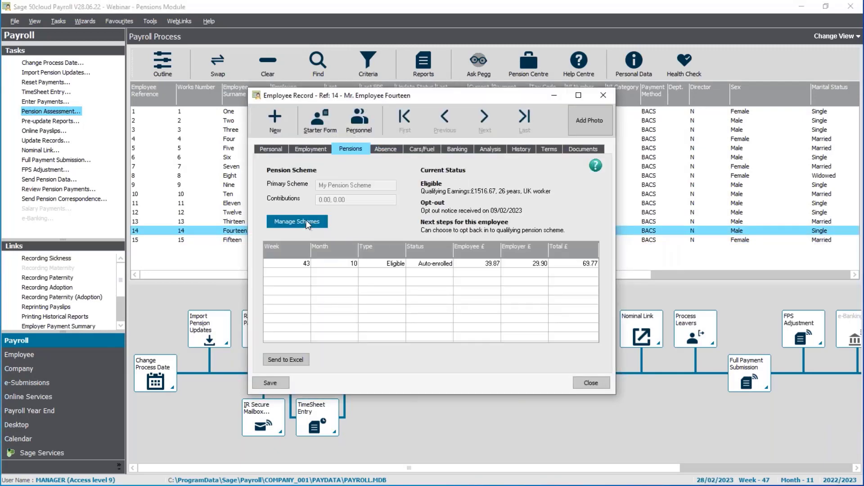
pyautogui.click(285, 222)
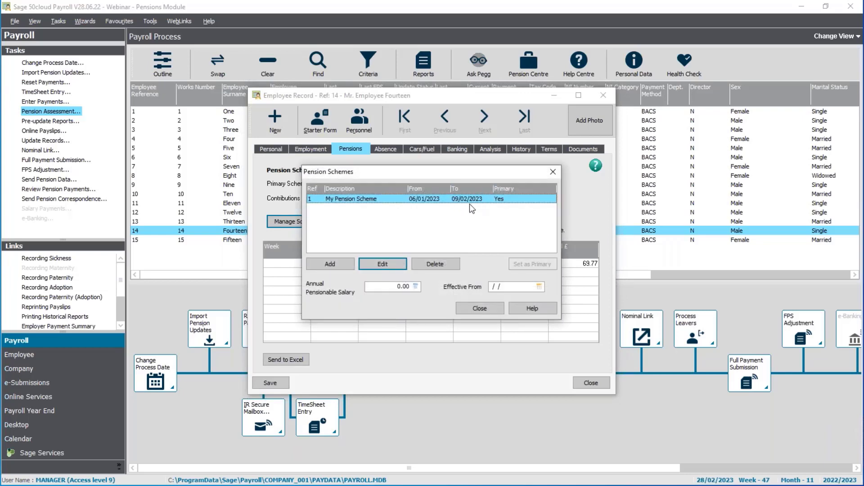
pyautogui.click(391, 266)
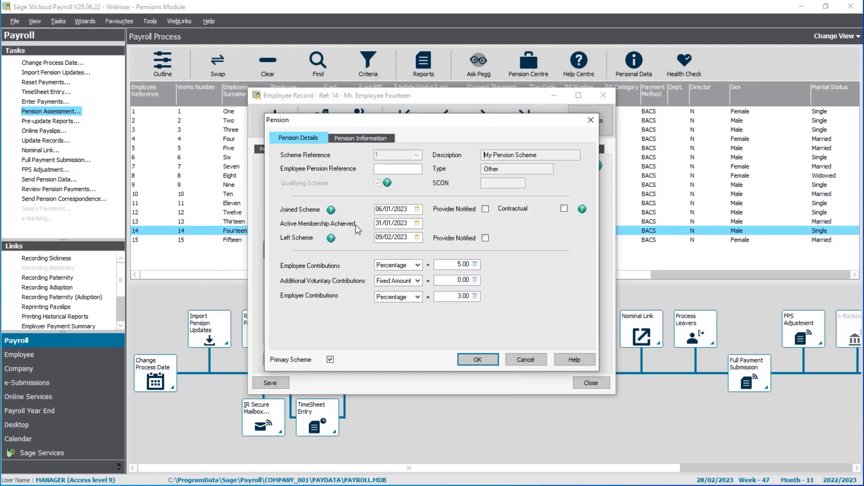
pyautogui.click(526, 359)
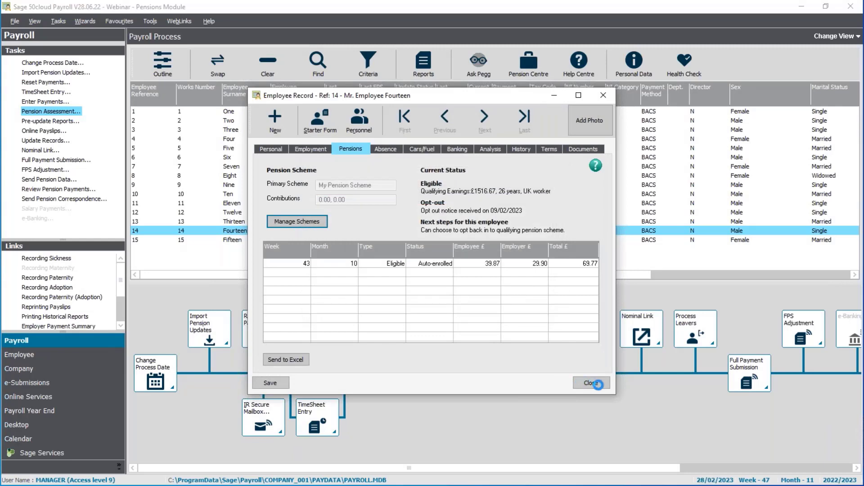
pyautogui.click(590, 383)
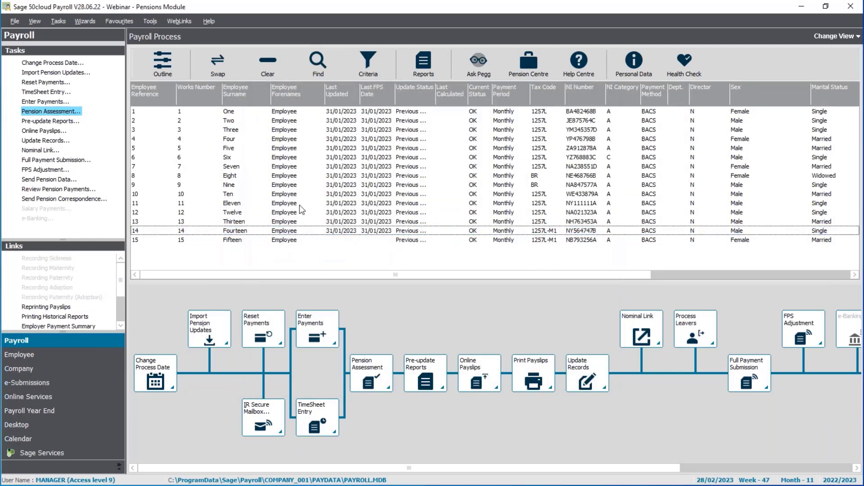
# Step: Examine Employee Six's current pension status and the joining date of My Pension Scheme, leaving the record unchanged
pyautogui.click(288, 168)
pyautogui.click(289, 168)
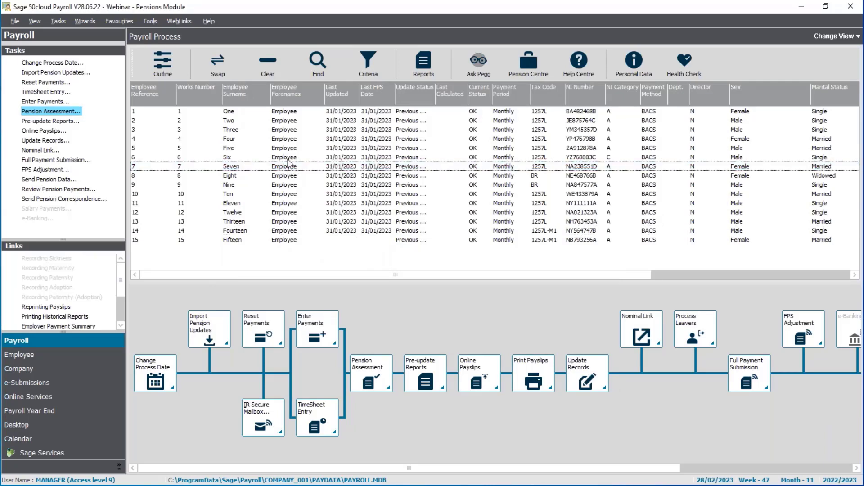
pyautogui.click(285, 158)
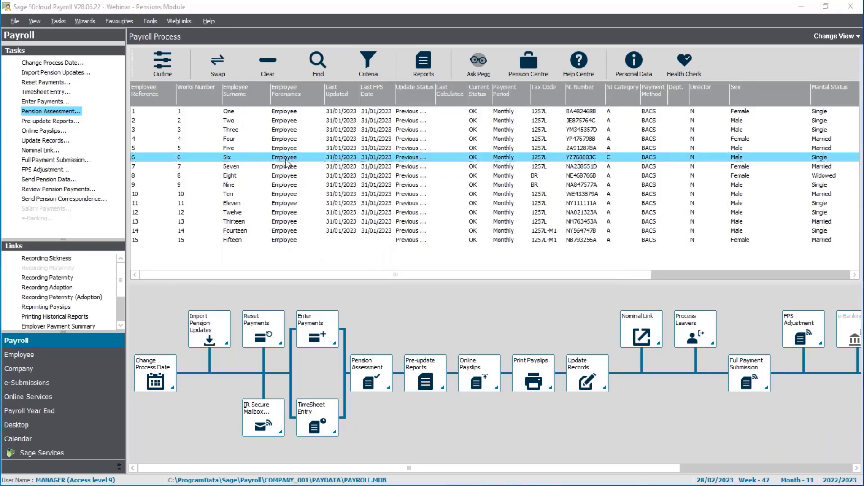
pyautogui.doubleClick(285, 159)
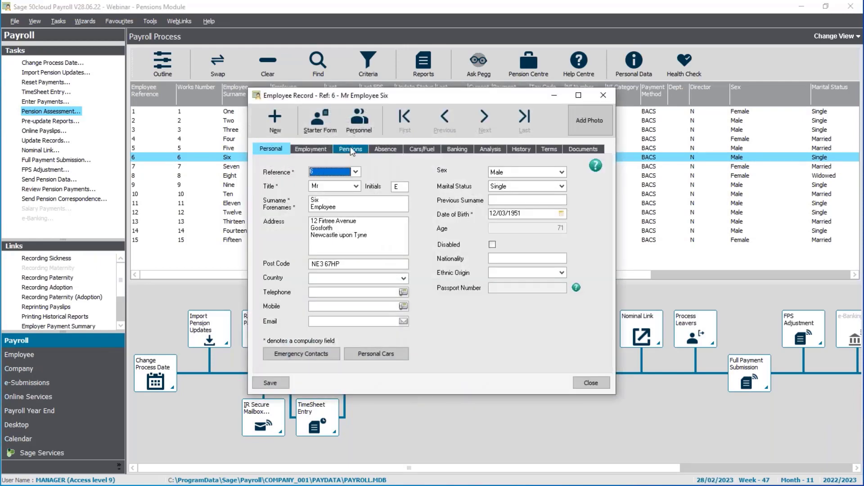
pyautogui.click(350, 149)
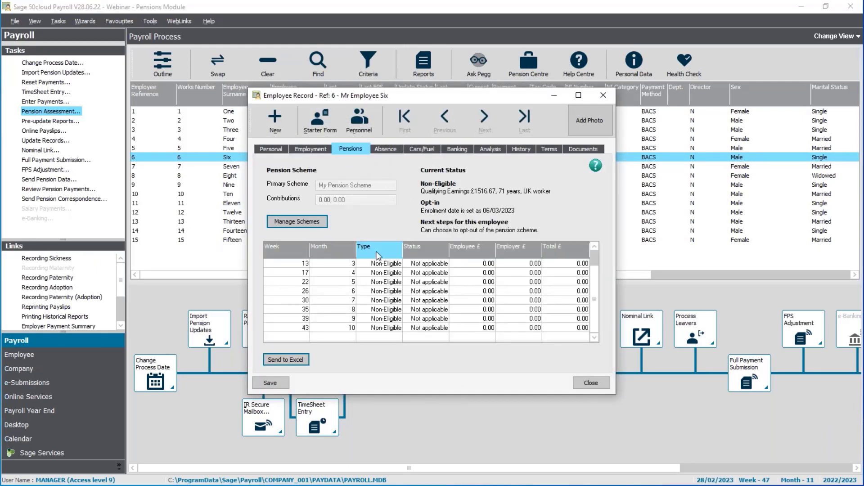
pyautogui.click(272, 221)
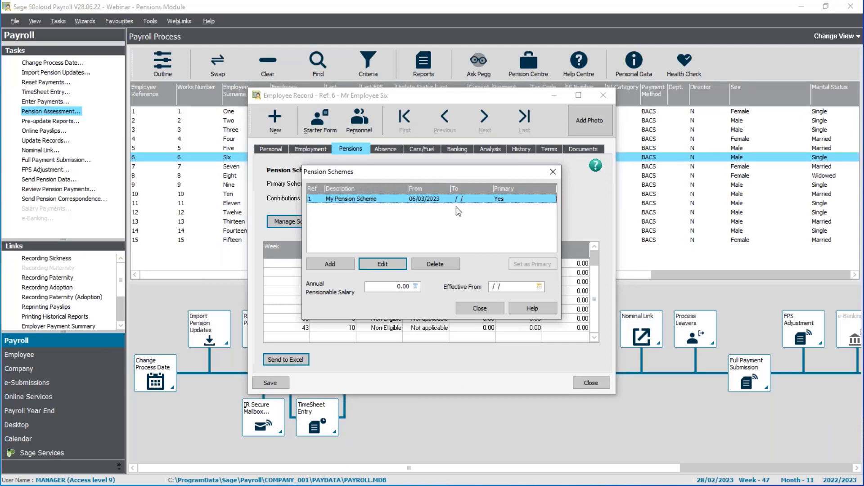
pyautogui.click(480, 308)
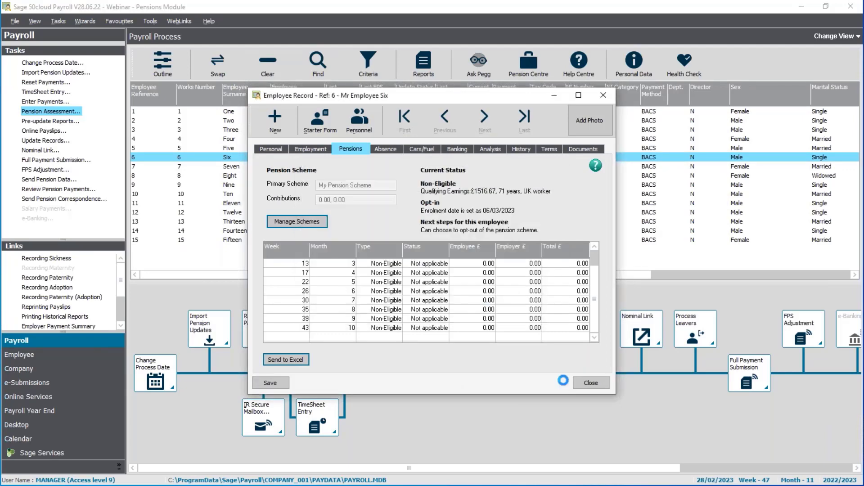
pyautogui.click(591, 382)
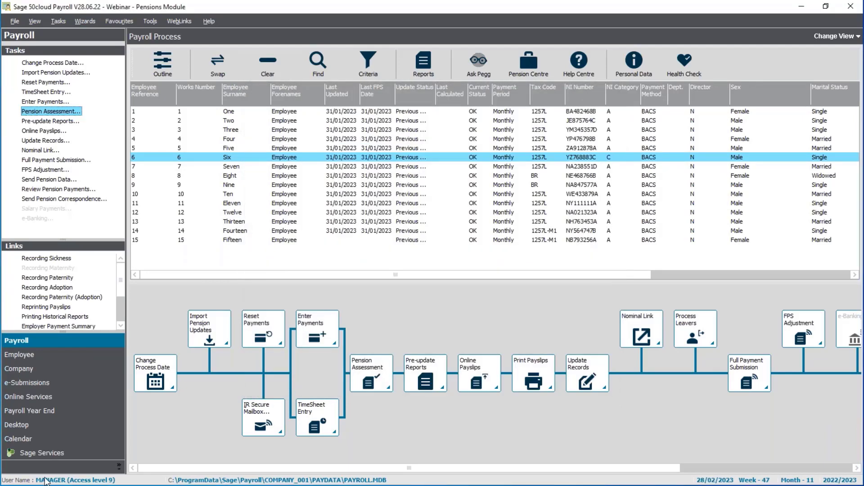
pyautogui.click(45, 485)
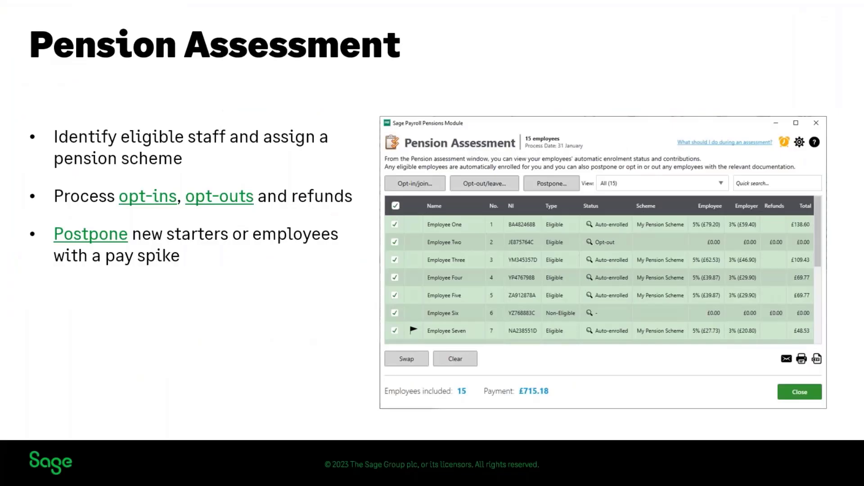
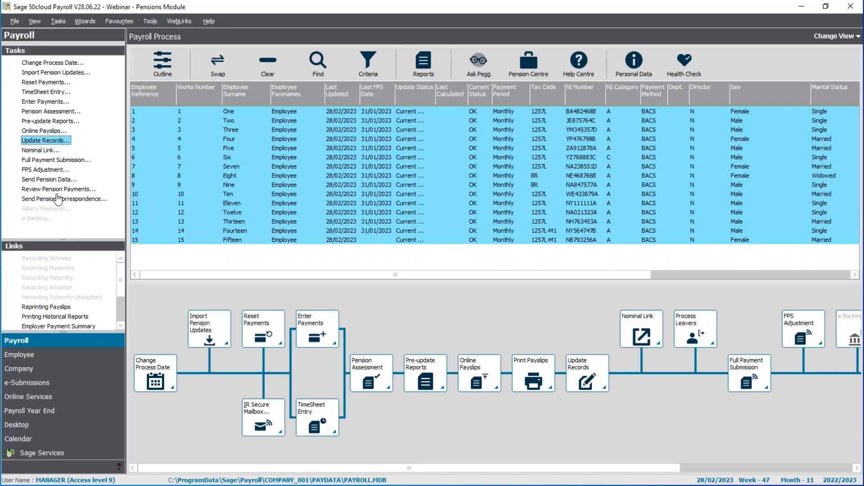
# Step: Review the Schedule of Payments report for processing dates 01/02/2023 to 28/02/2023 without printing it, and close the PDF copy
pyautogui.click(59, 190)
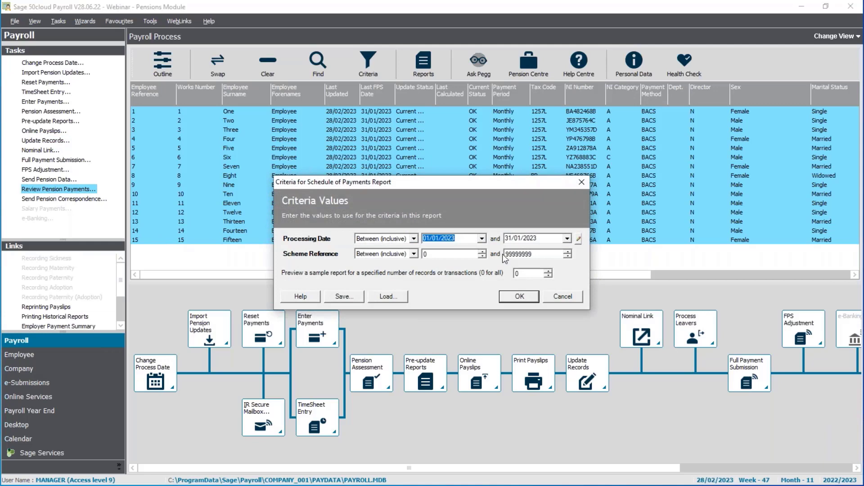
pyautogui.write('01/02/2023')
pyautogui.press('Tab')
pyautogui.write('28022023')
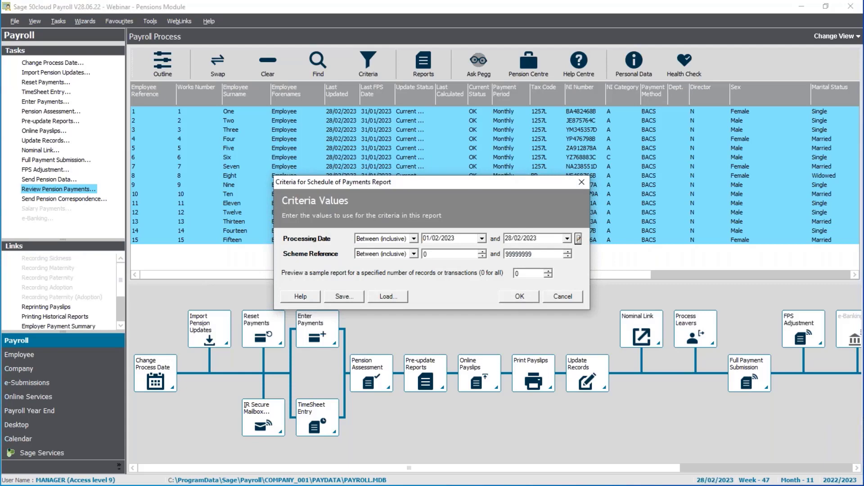
pyautogui.click(520, 296)
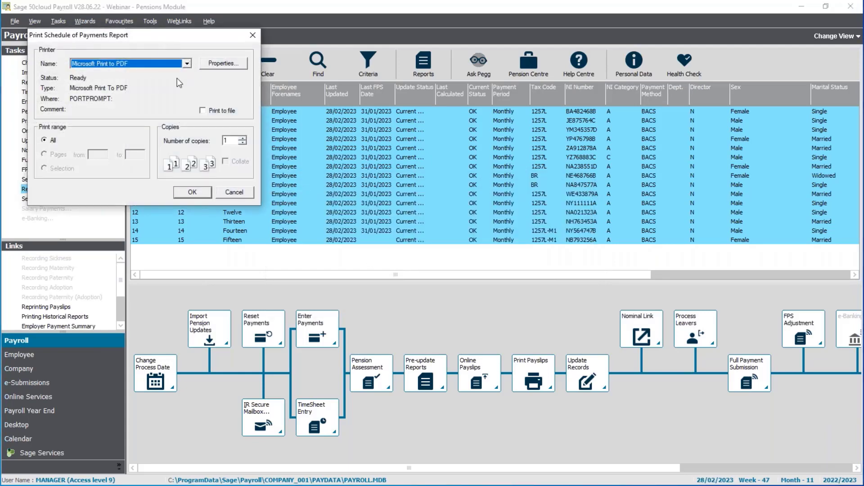
pyautogui.click(234, 192)
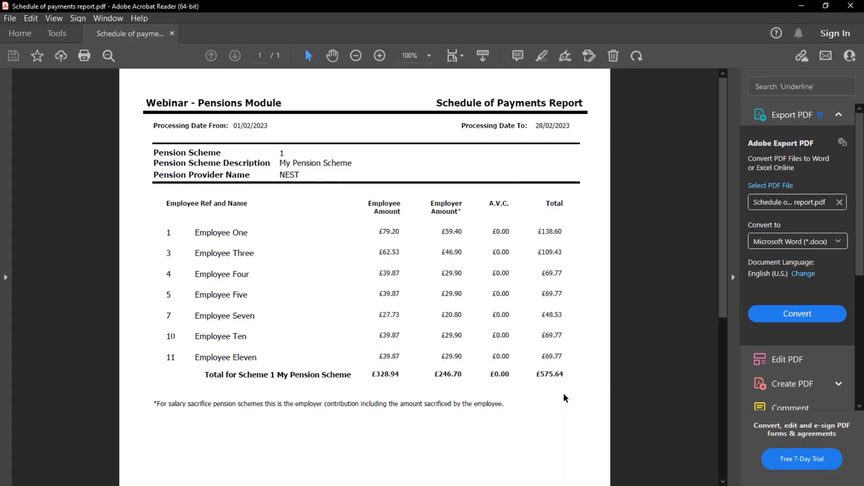
pyautogui.click(851, 5)
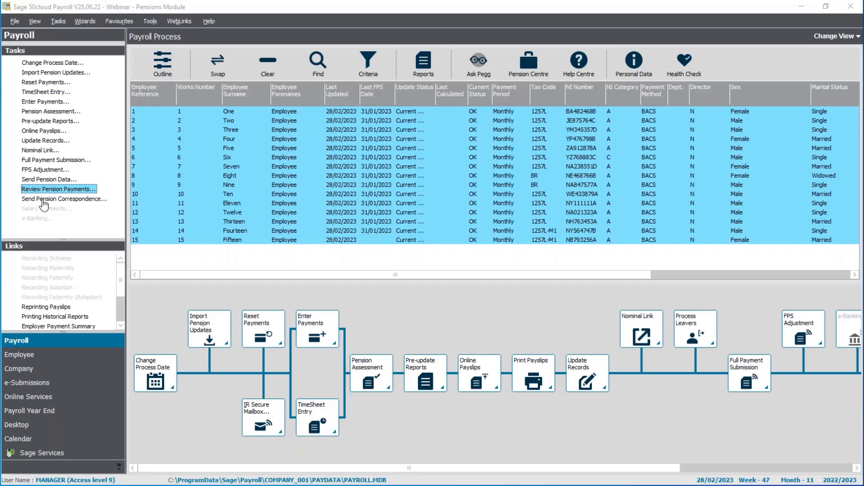
# Step: Open the pension correspondence due, read through Employee Seven's Automatic Enrolment JobHolder Letter, and close the preview
pyautogui.click(42, 200)
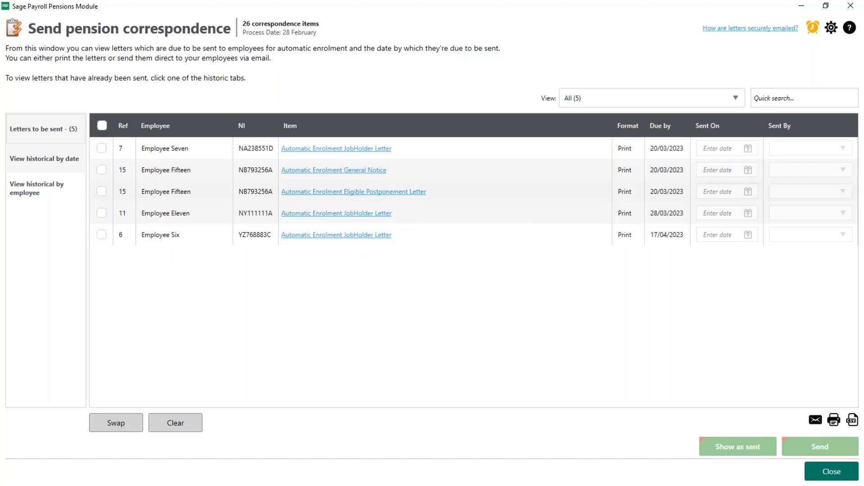
pyautogui.click(341, 153)
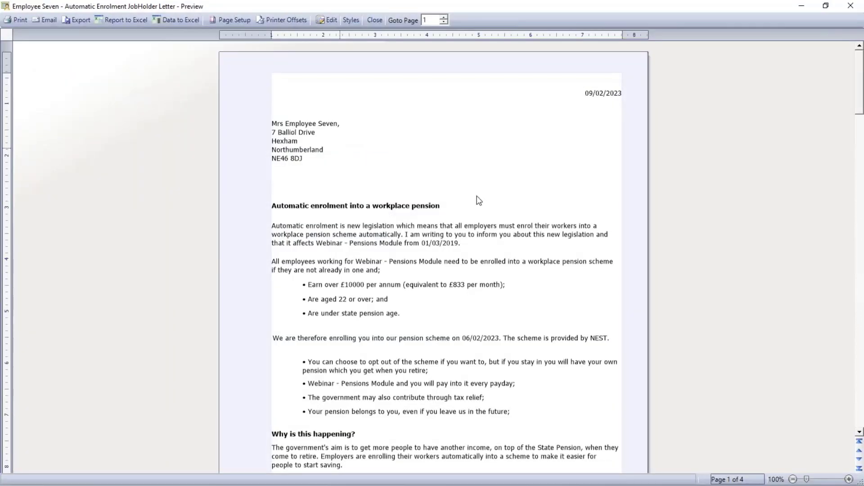
pyautogui.scroll(-3, 479, 200)
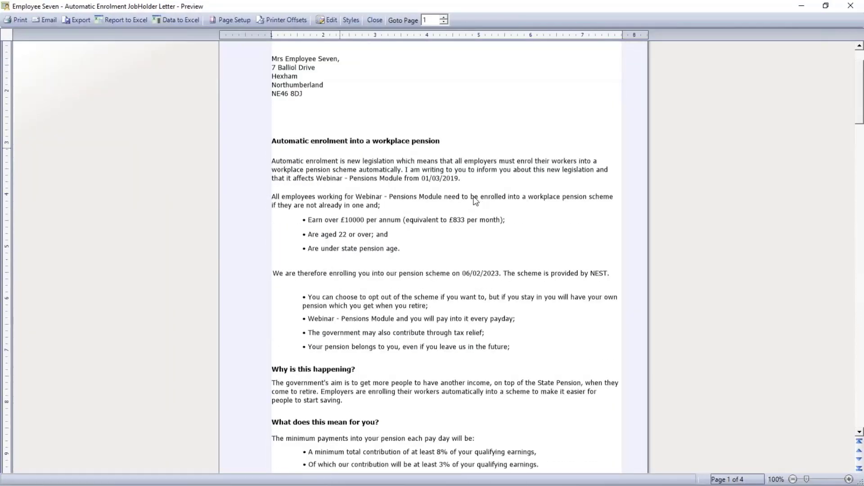
pyautogui.scroll(-3, 475, 200)
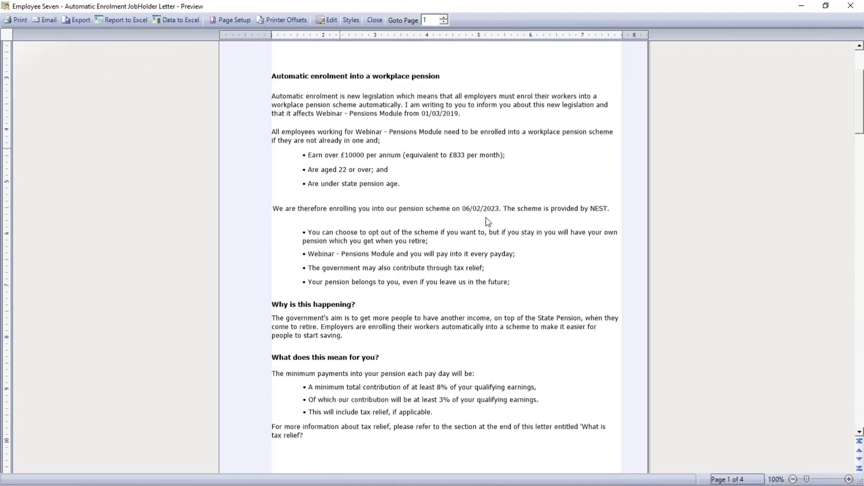
pyautogui.scroll(-15, 598, 223)
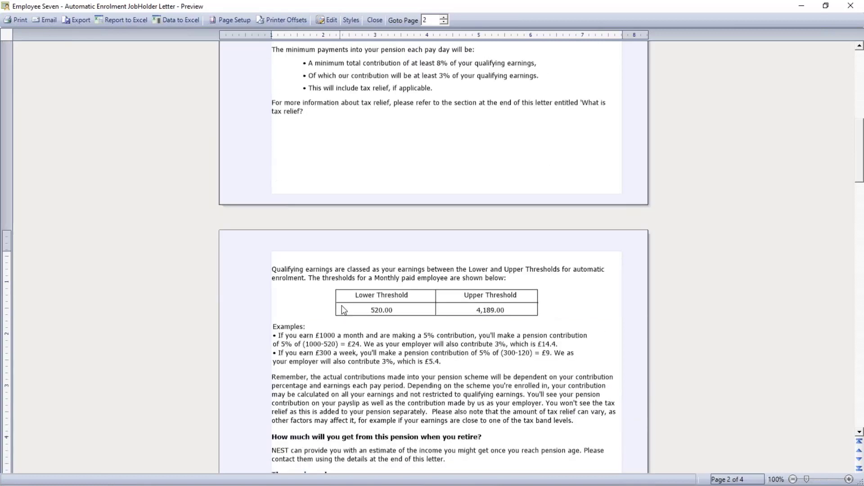
pyautogui.scroll(-3, 543, 349)
pyautogui.scroll(-15, 543, 346)
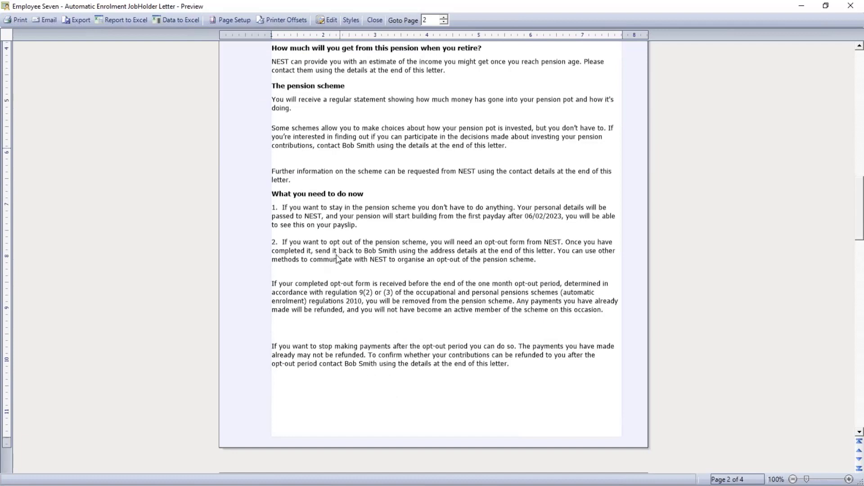
pyautogui.scroll(-9, 498, 270)
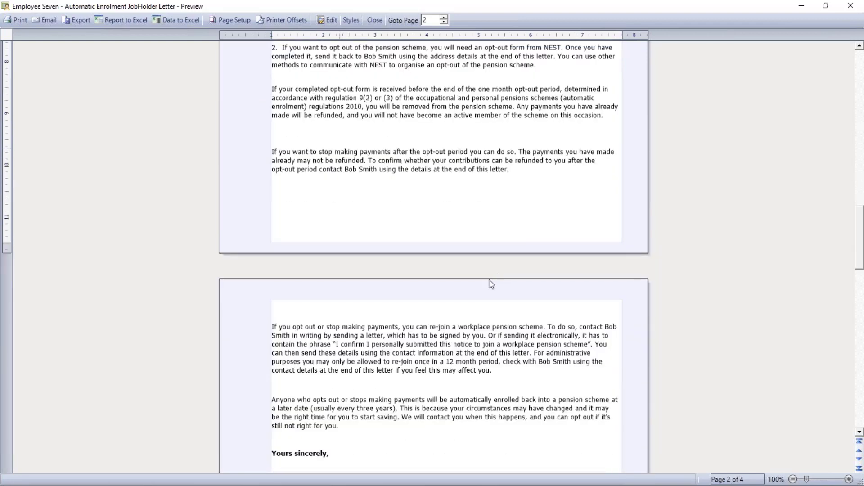
pyautogui.scroll(-20, 445, 394)
pyautogui.scroll(-18, 448, 398)
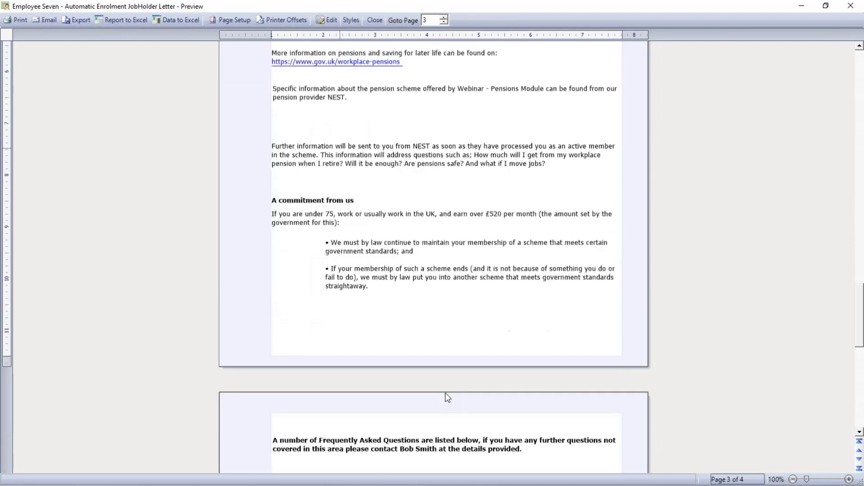
pyautogui.scroll(-10, 453, 378)
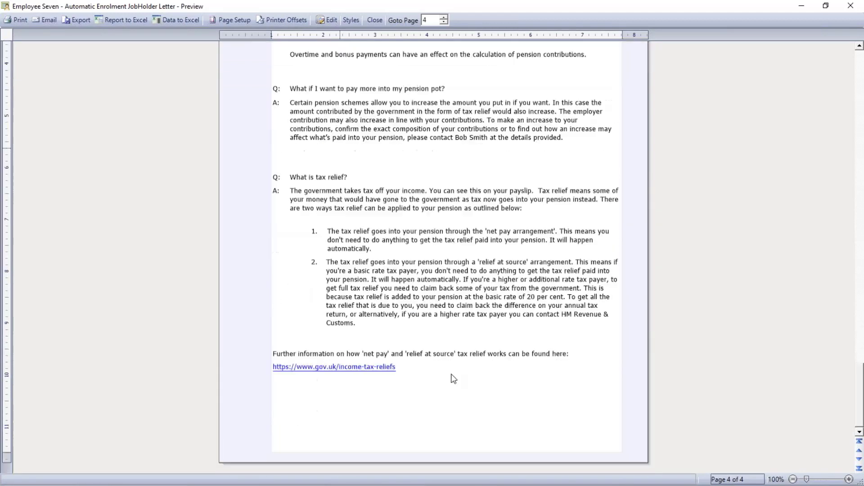
pyautogui.scroll(3, 479, 216)
pyautogui.scroll(20, 480, 206)
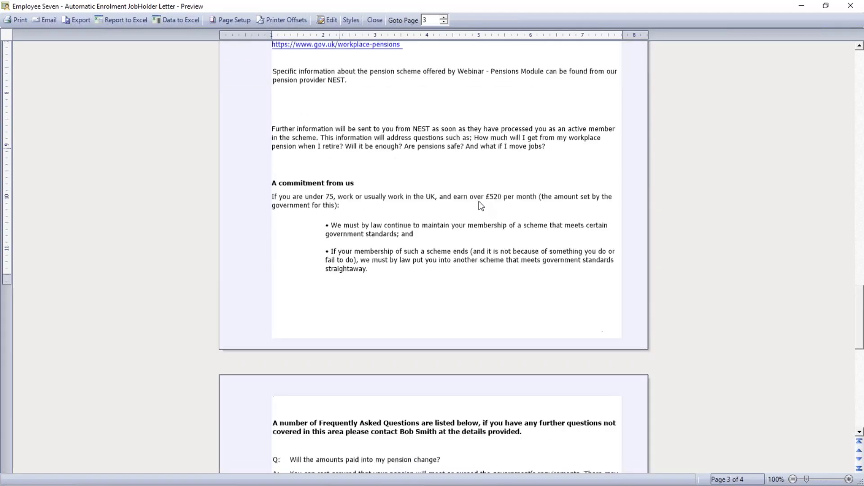
pyautogui.scroll(4, 468, 261)
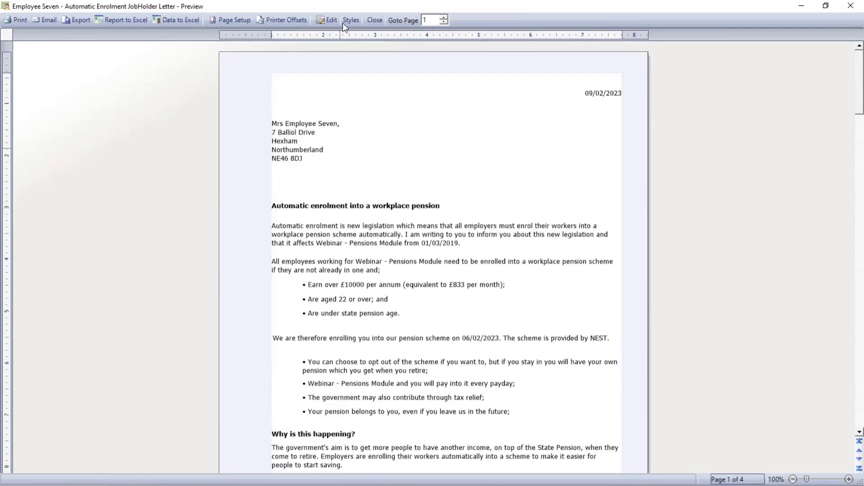
pyautogui.click(374, 21)
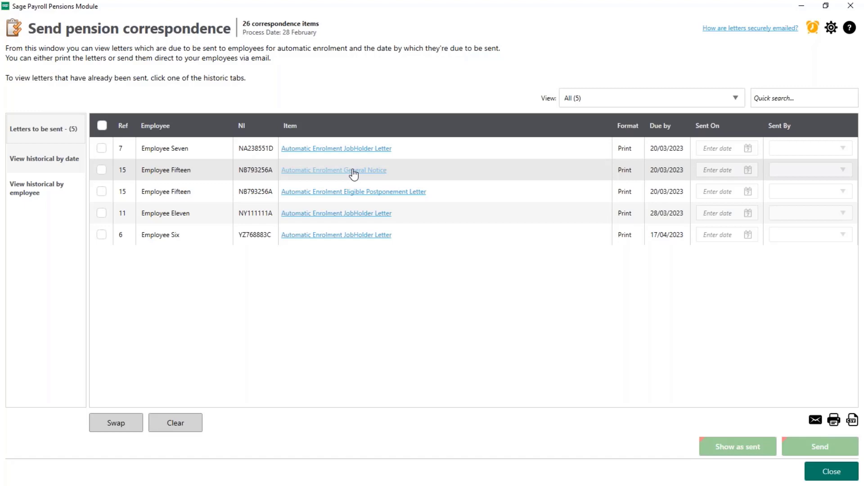
# Step: Select all letters to be sent and set their sent date to 28/02/2023 and their sender to User
pyautogui.click(102, 126)
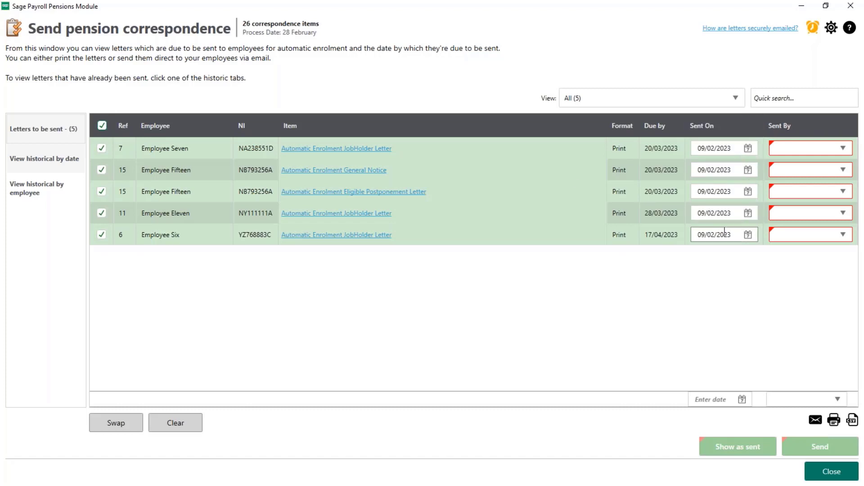
pyautogui.click(742, 399)
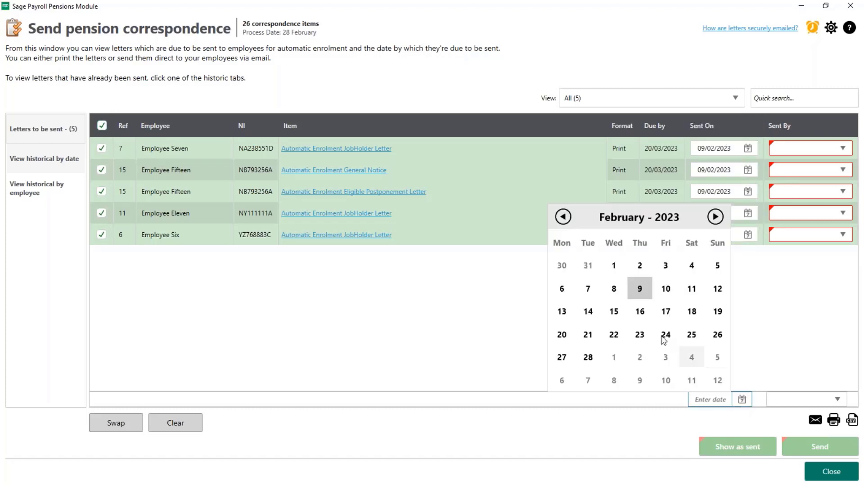
pyautogui.click(589, 358)
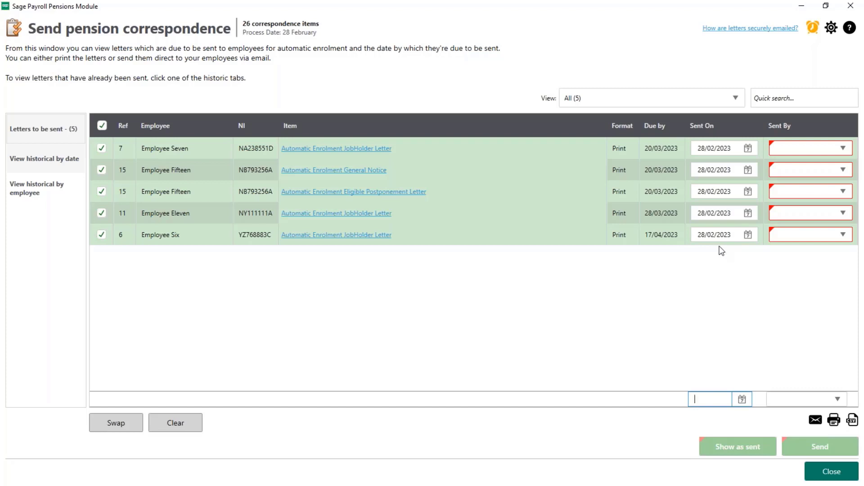
pyautogui.click(808, 399)
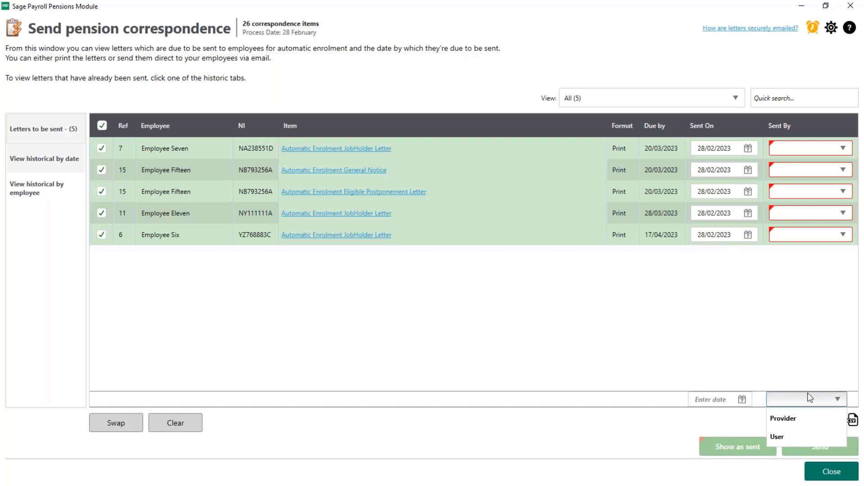
pyautogui.click(777, 437)
# Step: Switch the sender of all selected letters to Provider and set it back to User
pyautogui.click(791, 399)
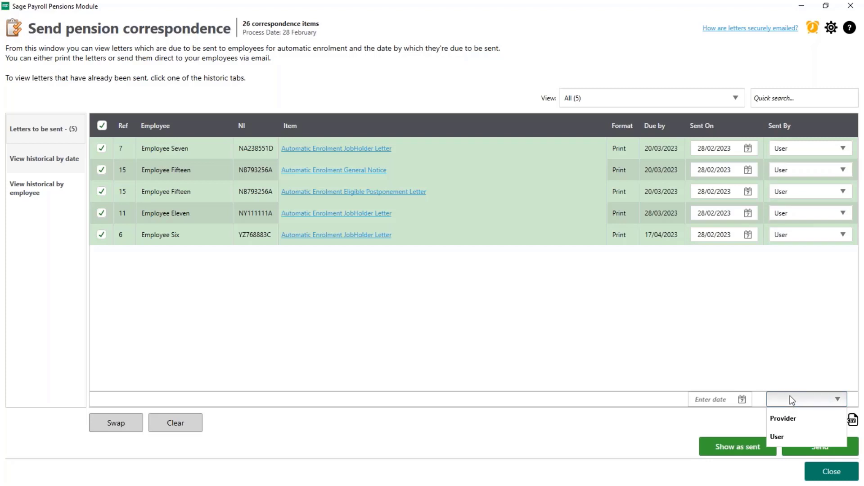
pyautogui.click(794, 418)
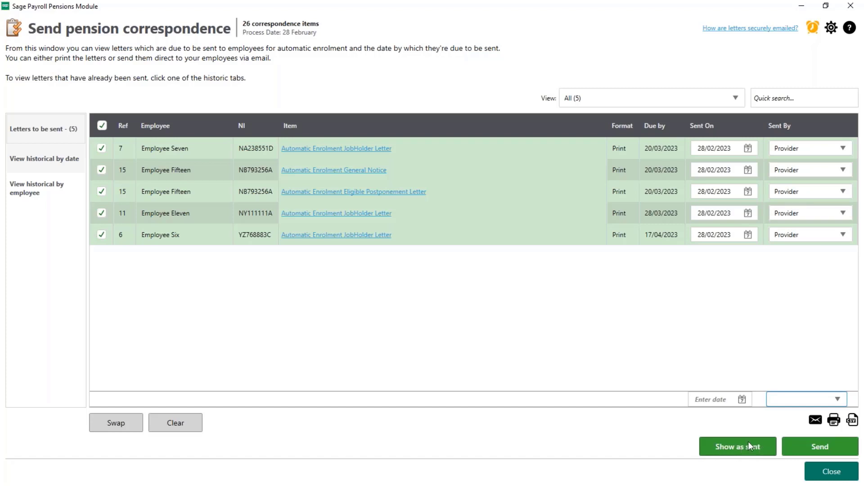
pyautogui.click(825, 400)
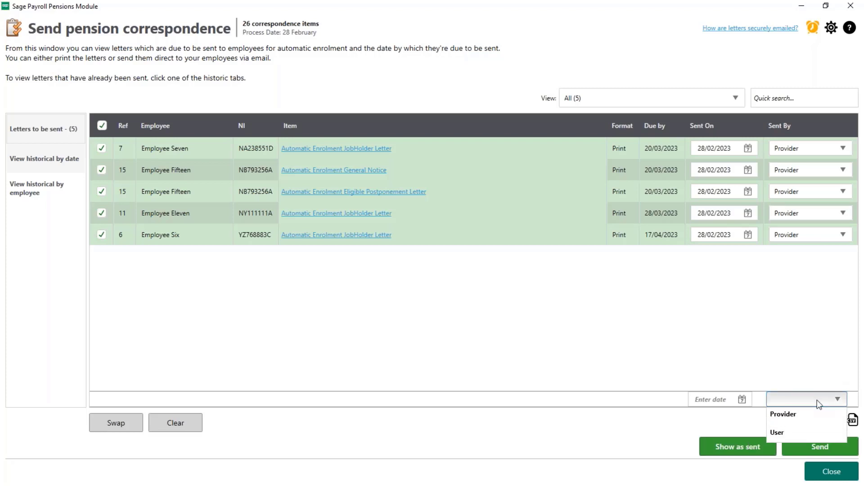
pyautogui.click(788, 437)
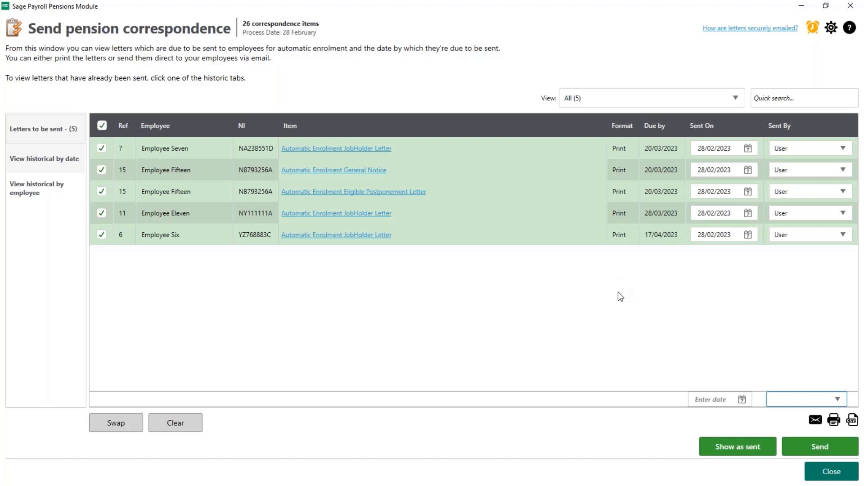
# Step: Send the selected letters using their specified format, cancelling the print dialogs and acknowledging the completion message
pyautogui.click(823, 445)
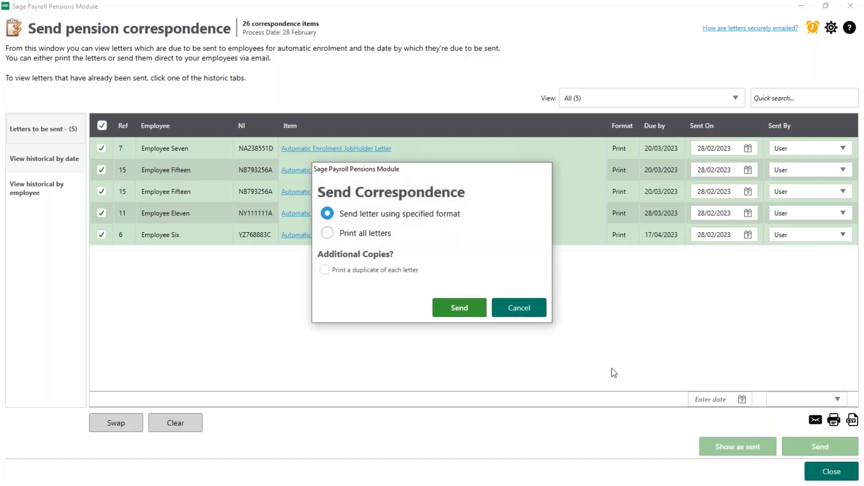
pyautogui.click(327, 233)
pyautogui.click(328, 215)
pyautogui.click(468, 311)
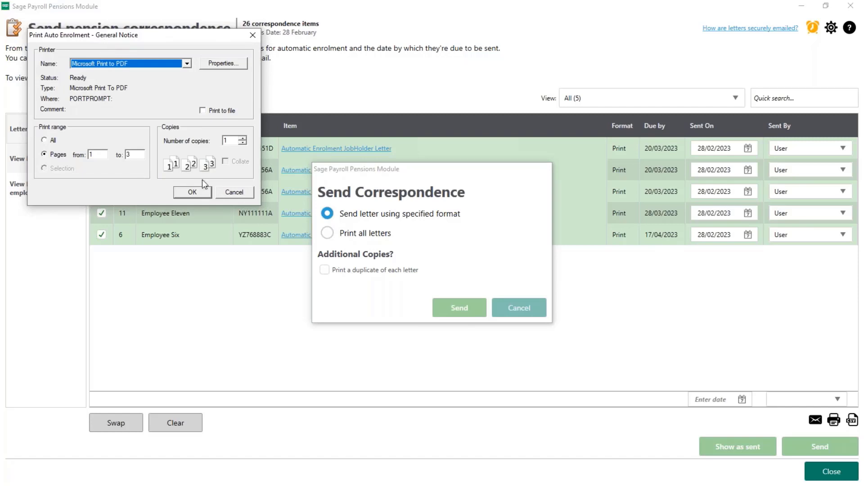
pyautogui.click(232, 193)
pyautogui.click(250, 194)
pyautogui.click(242, 193)
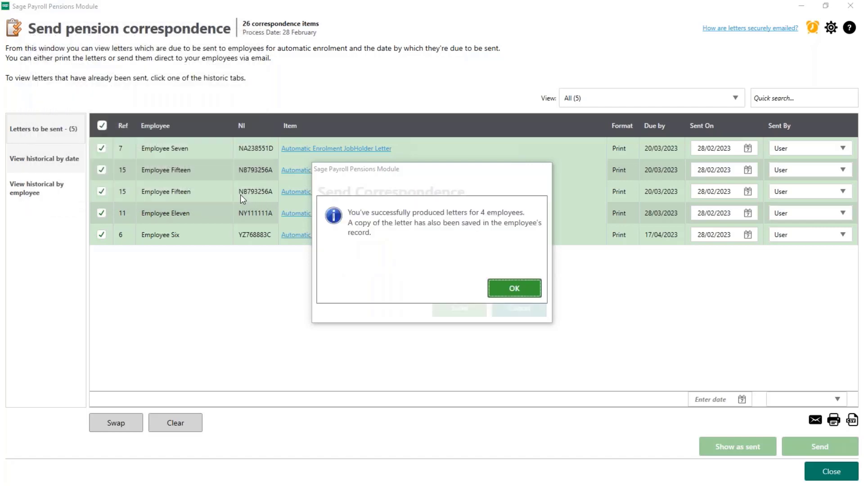
pyautogui.click(527, 293)
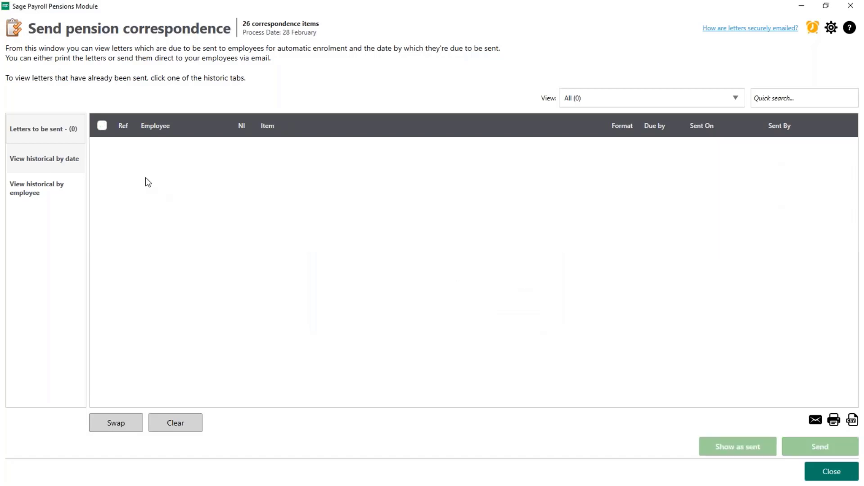
# Step: Check the history of sent letters by date and close the pension correspondence window
pyautogui.click(23, 166)
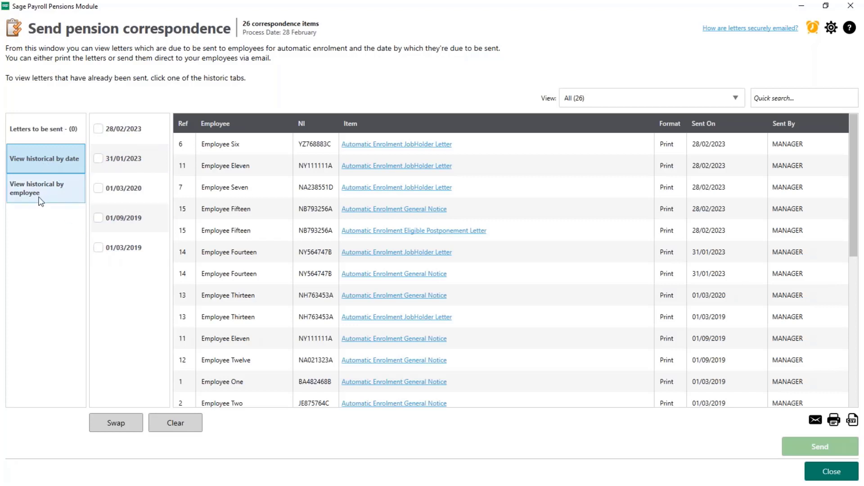
pyautogui.click(818, 476)
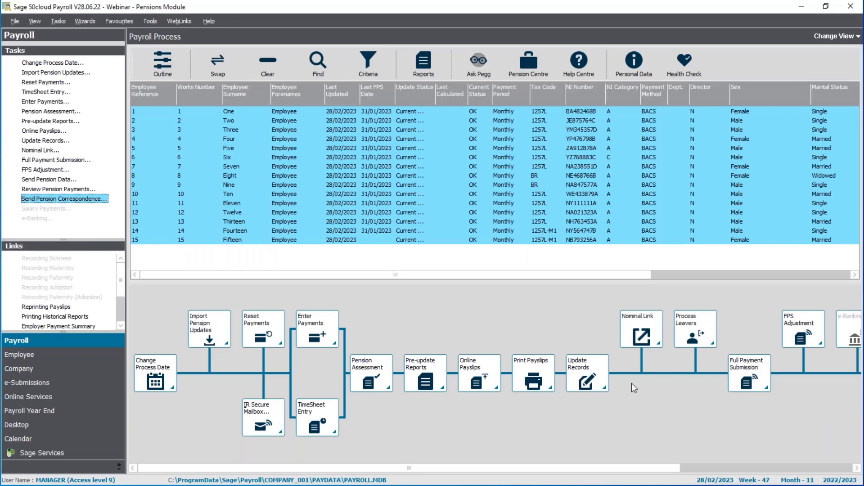